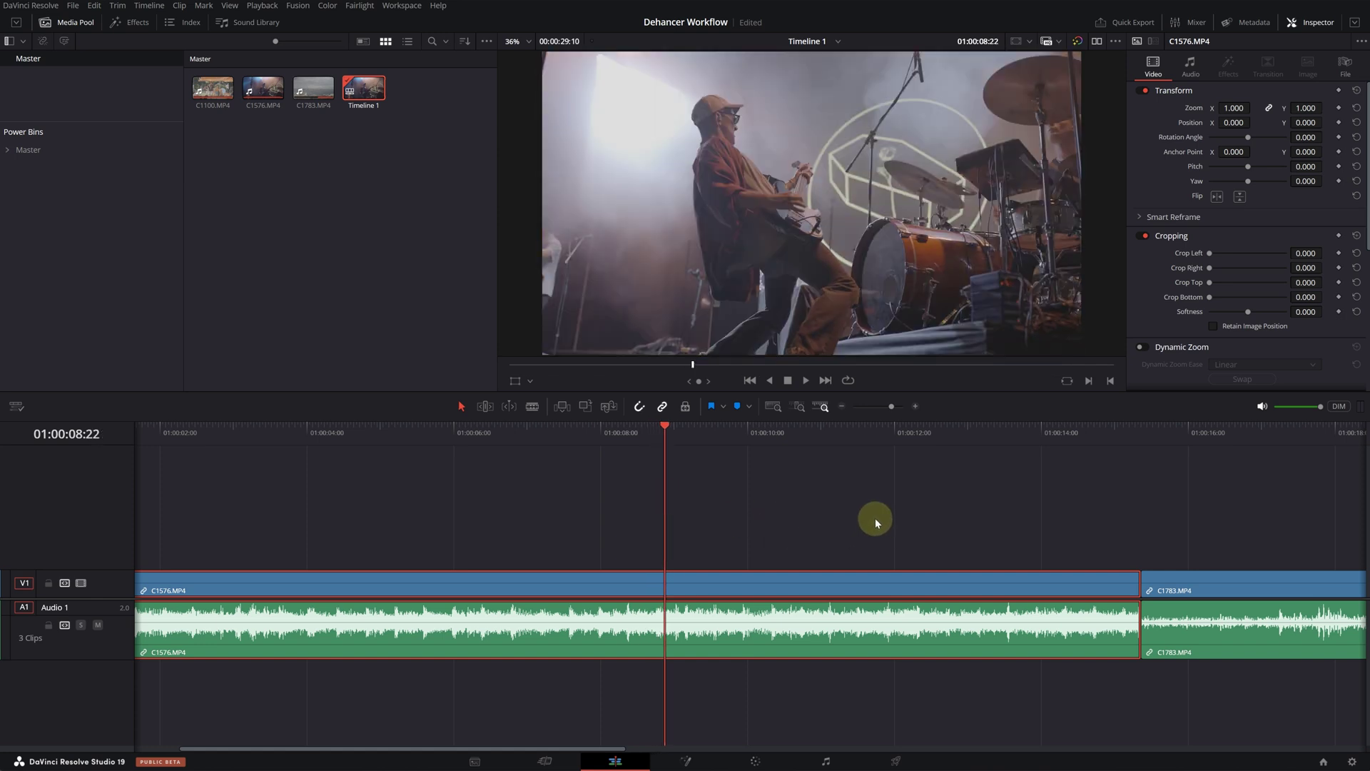
Step: Move the concert guitarist clip from the Edit page to the Color page for grading
{"action": "left_click", "coordinate": [751, 762]}
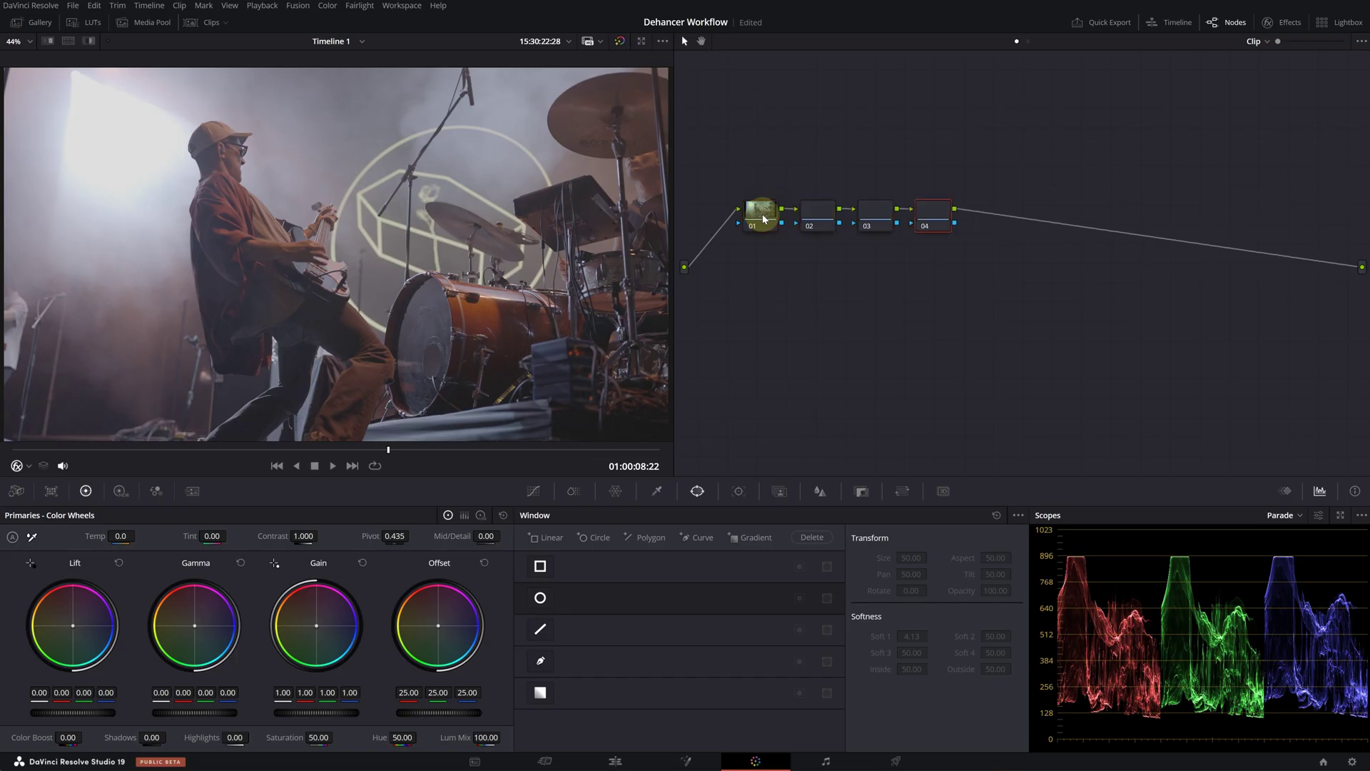
Step: After node 04, position the first layer-mixer group and add a serial node after its mixer
{"action": "left_click", "coordinate": [931, 219]}
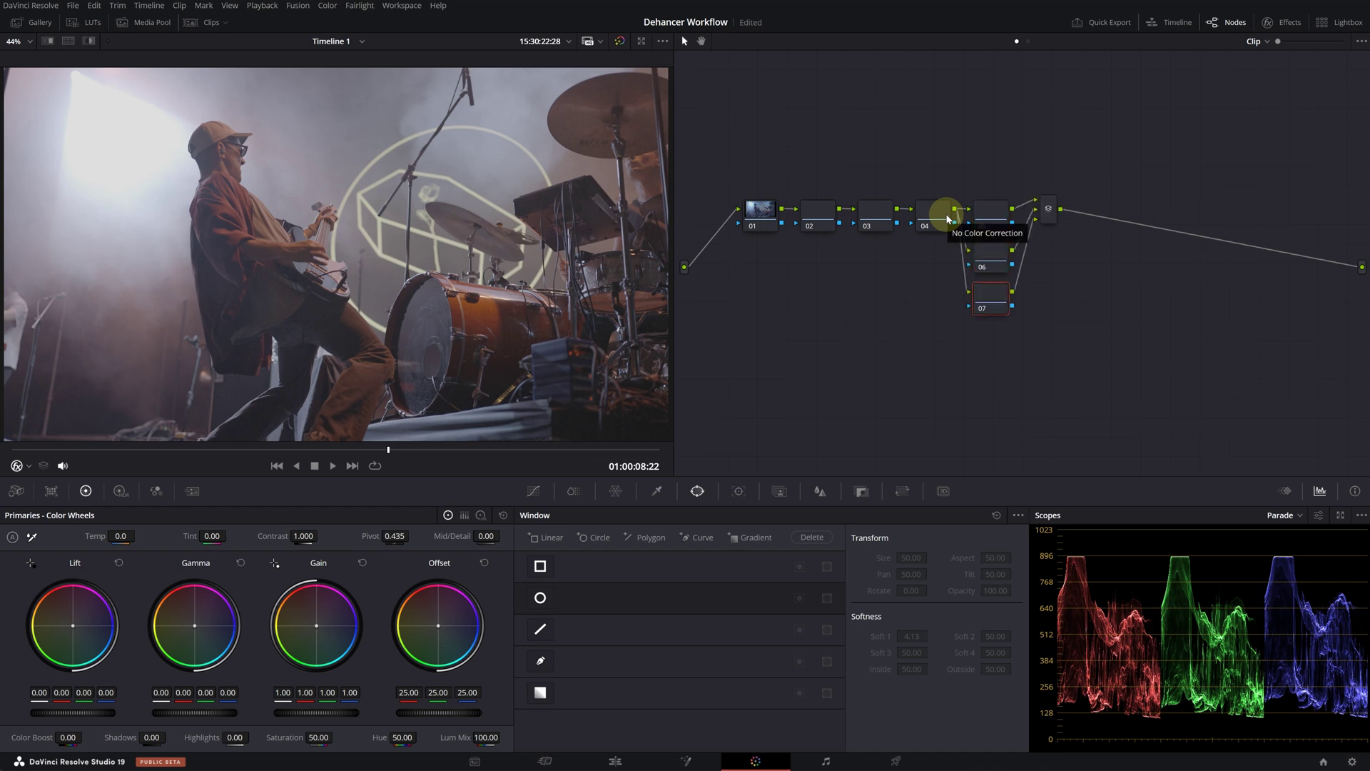
{"action": "left_click_drag", "start_coordinate": [1048, 209], "coordinate": [1071, 233]}
{"action": "key", "text": "alt+s"}
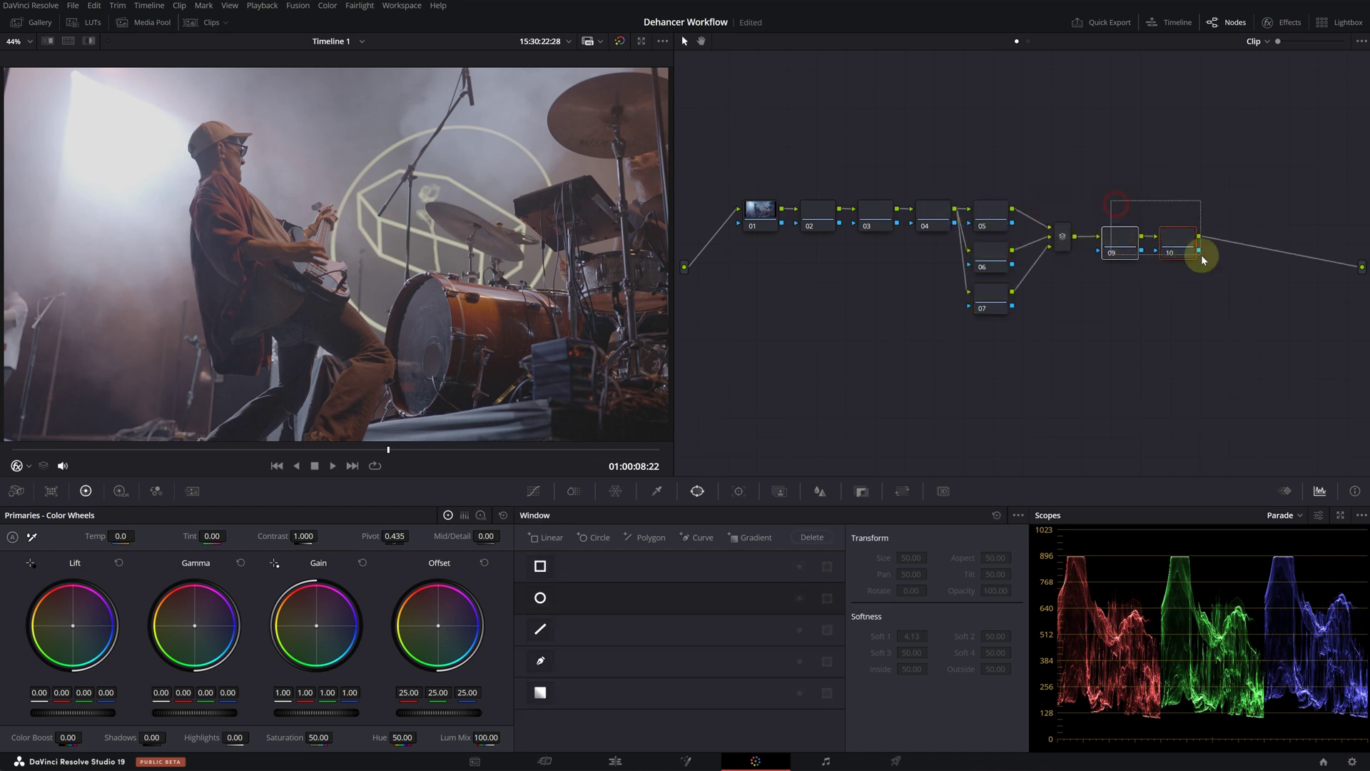
Step: Move nodes 09–10 to a lower row and add a second layer group, ending in a serial node
{"action": "left_click_drag", "start_coordinate": [1194, 261], "coordinate": [838, 406]}
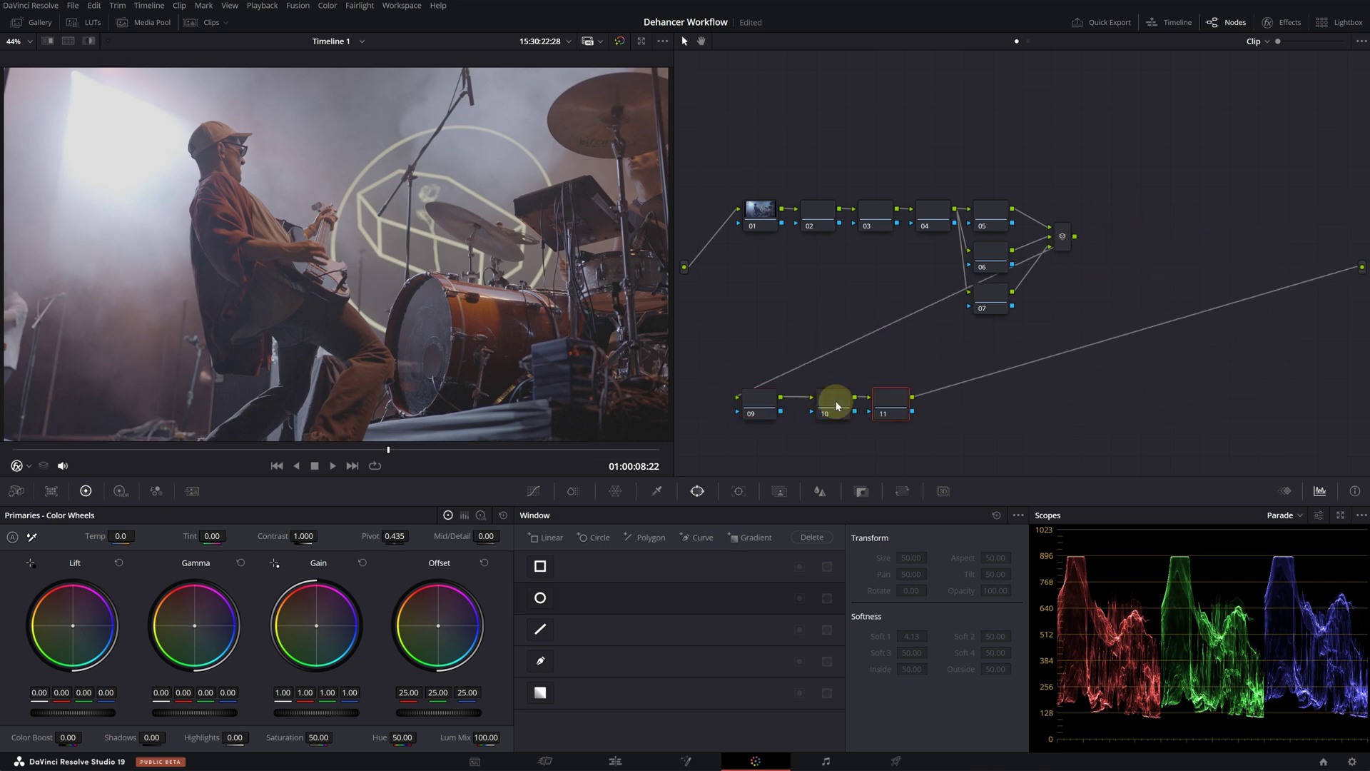
{"action": "key", "text": "alt+l"}
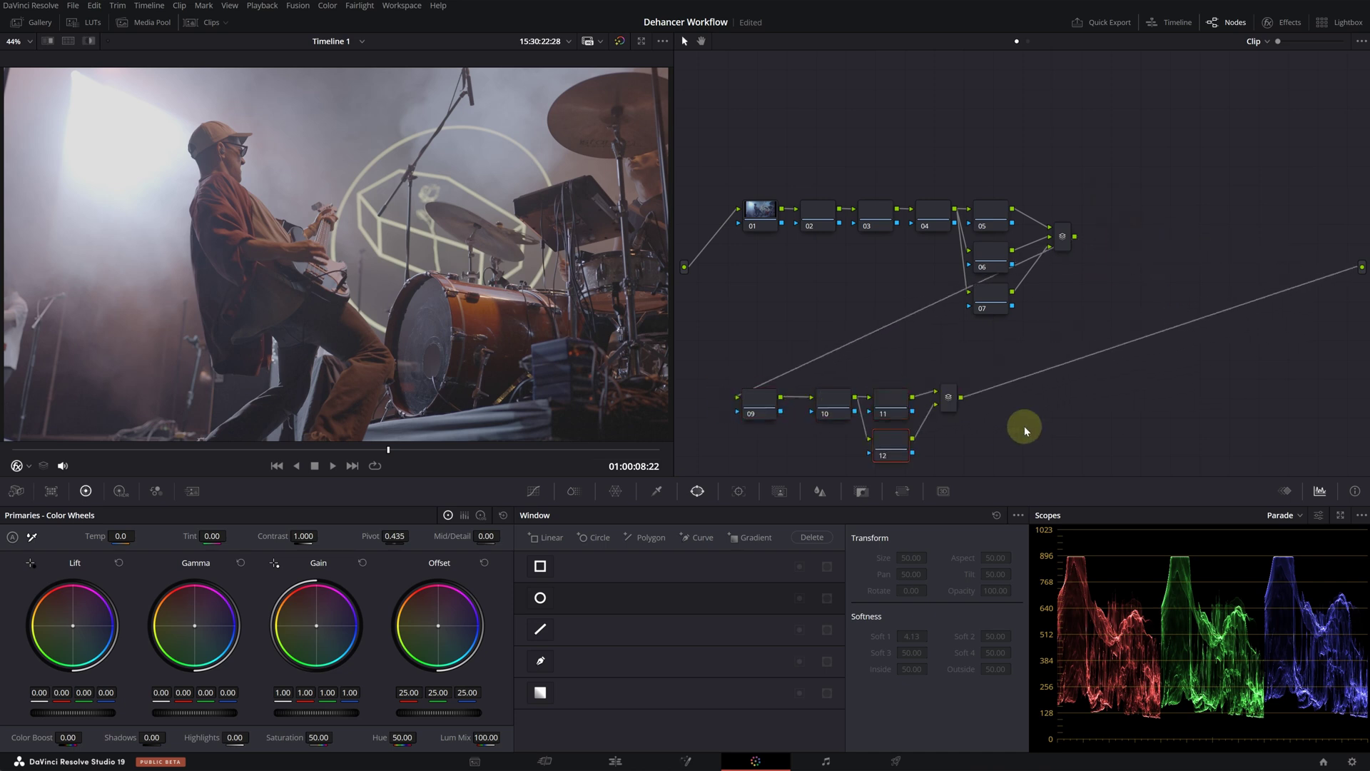
{"action": "left_click_drag", "start_coordinate": [949, 392], "coordinate": [972, 404]}
{"action": "key", "text": "alt+s"}
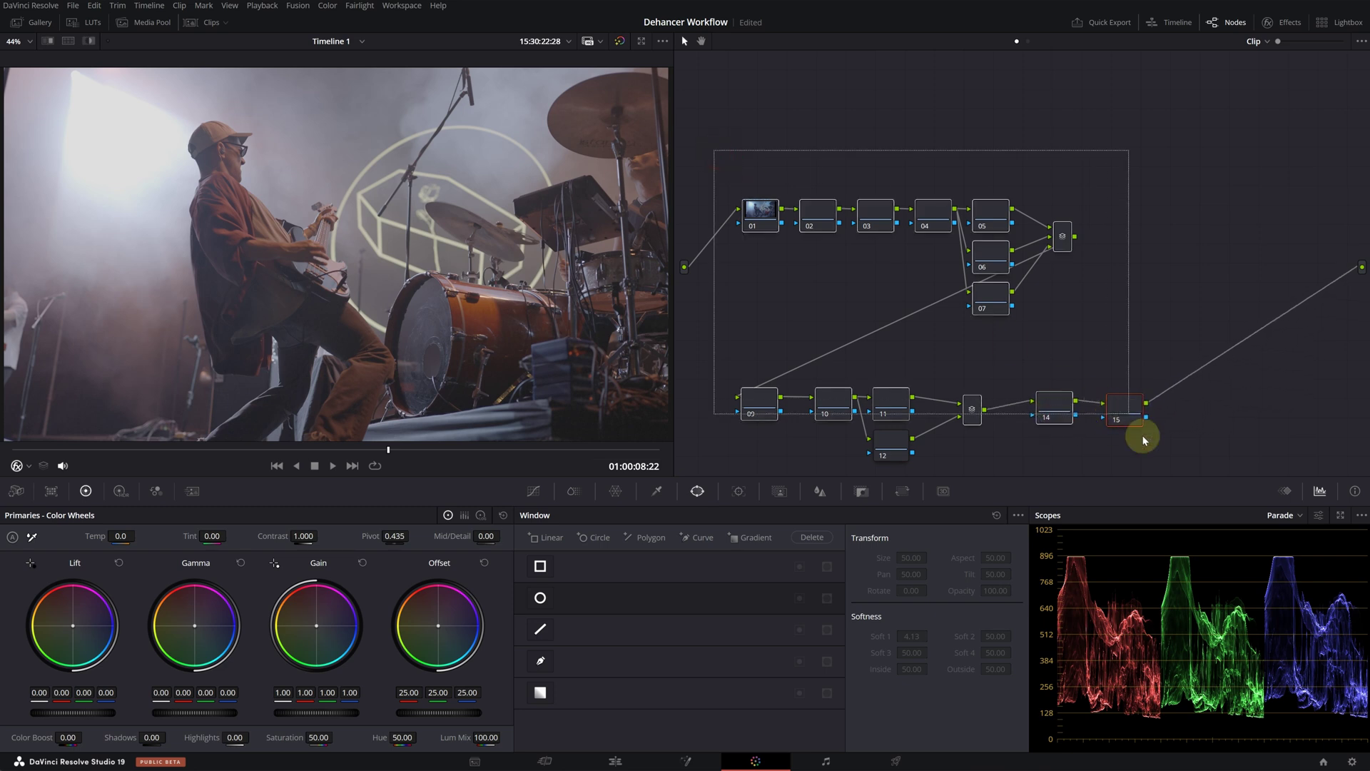
Step: Label the first nodes DWG and BAL, and insert a new serial node after BAL labelled EXP
{"action": "scroll", "coordinate": [928, 189], "scroll_direction": "down", "scroll_amount": 1}
{"action": "left_click", "coordinate": [761, 191]}
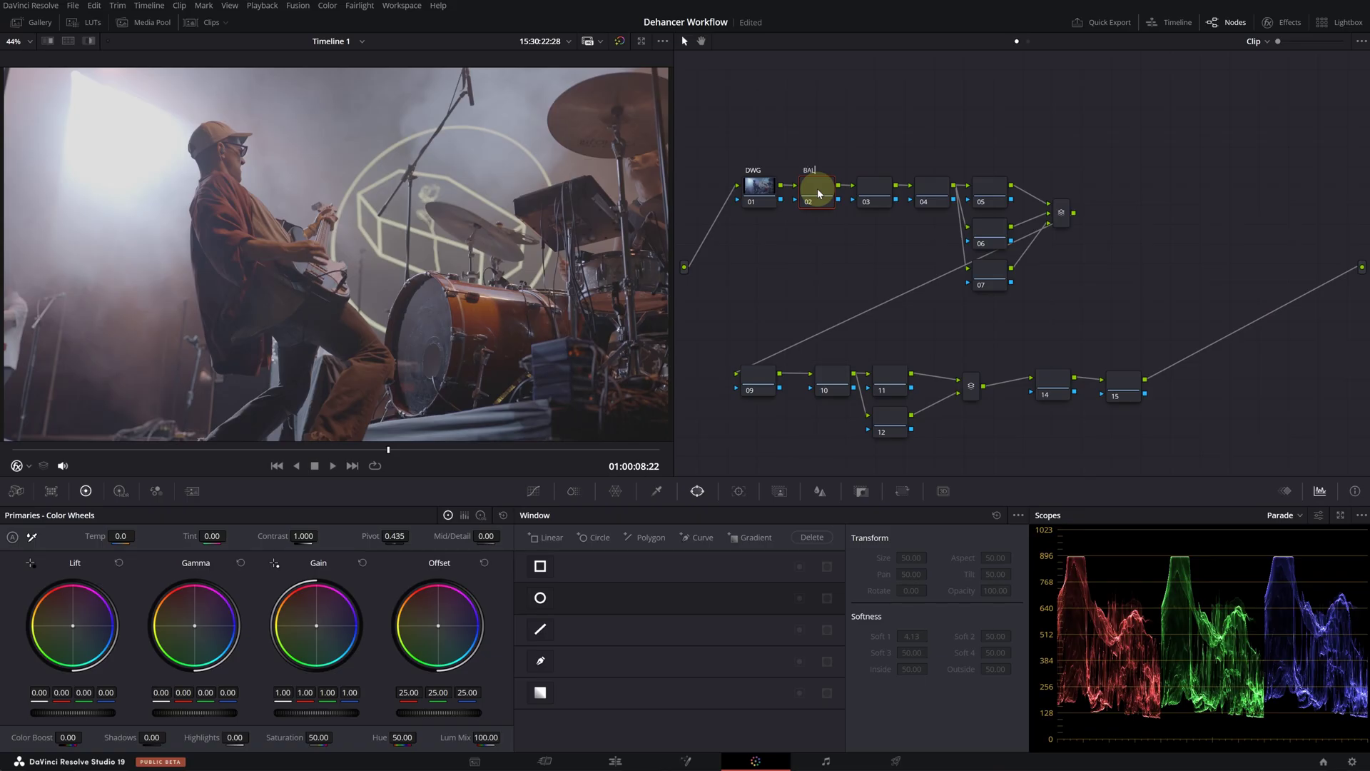
{"action": "key", "text": "Return"}
{"action": "key", "text": "alt+s"}
{"action": "type", "text": "EXP"}
{"action": "key", "text": "Return"}
Step: Label the remaining nodes CONT through REC709 and rearrange the layer groups to tidy the tree
{"action": "left_click", "coordinate": [924, 195]}
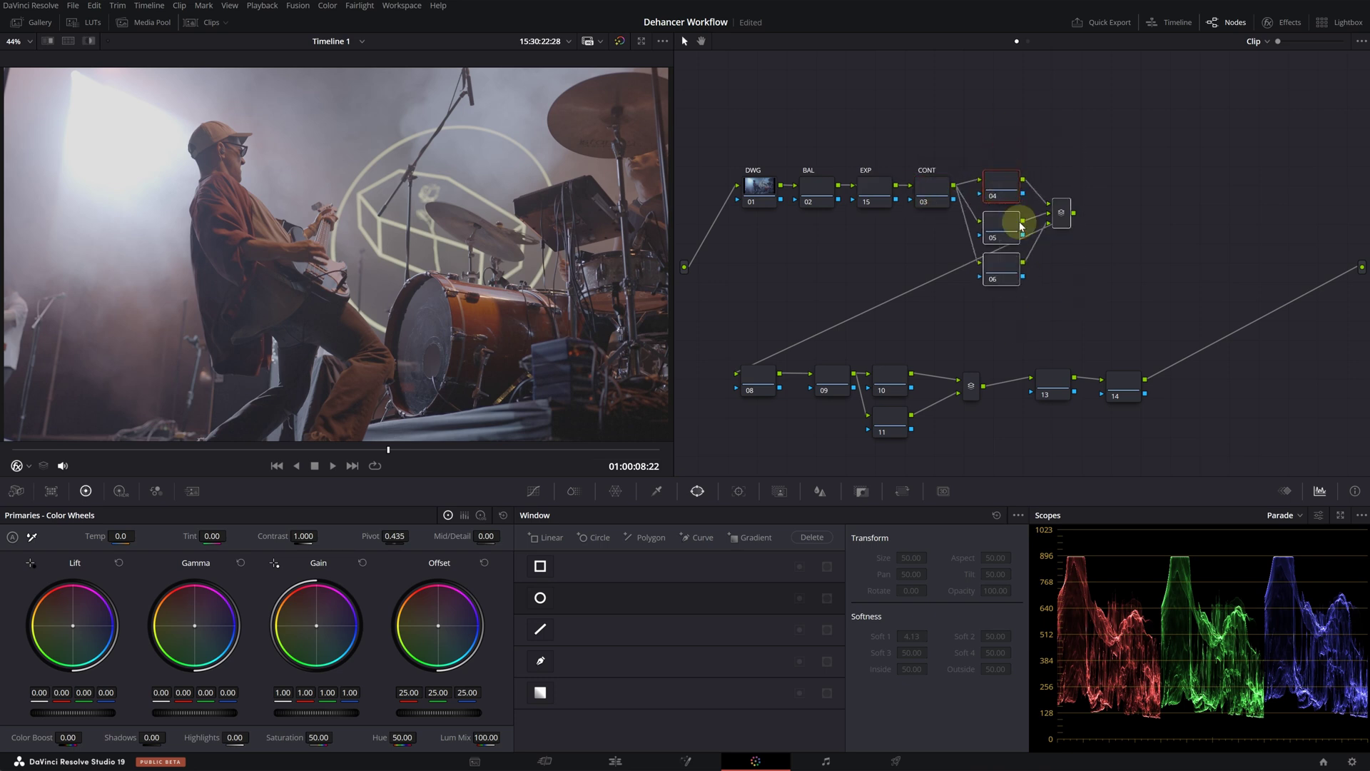
{"action": "left_click_drag", "start_coordinate": [1009, 204], "coordinate": [1024, 191]}
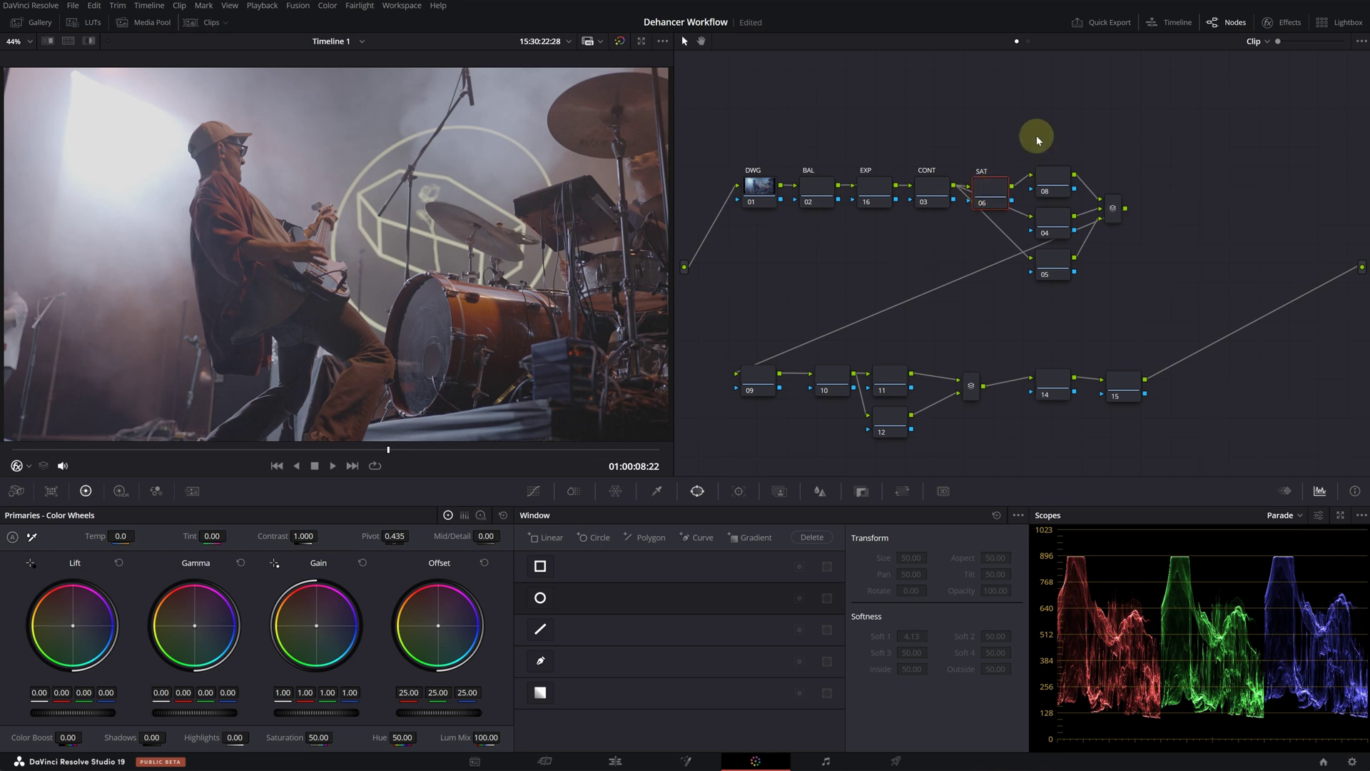
{"action": "left_click_drag", "start_coordinate": [1123, 277], "coordinate": [1082, 173]}
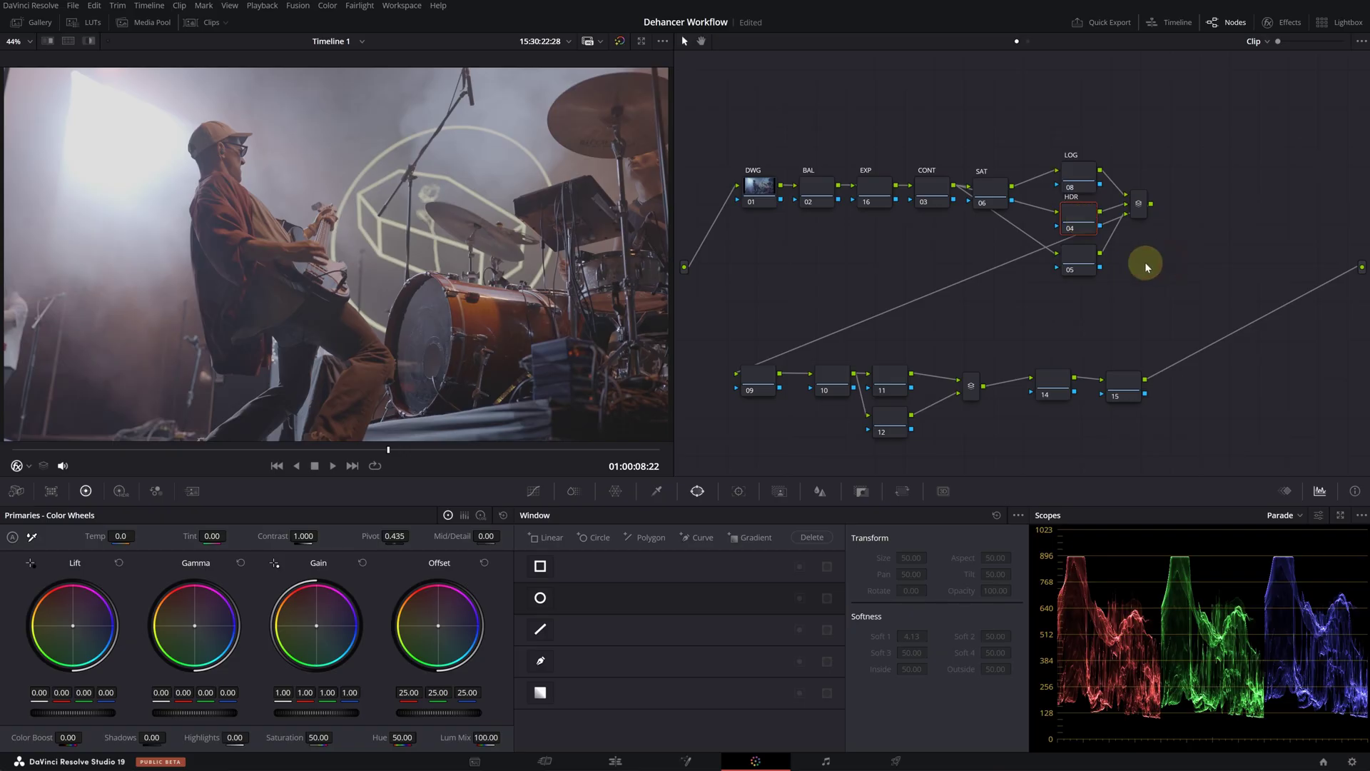
{"action": "left_click_drag", "start_coordinate": [1076, 261], "coordinate": [1076, 273]}
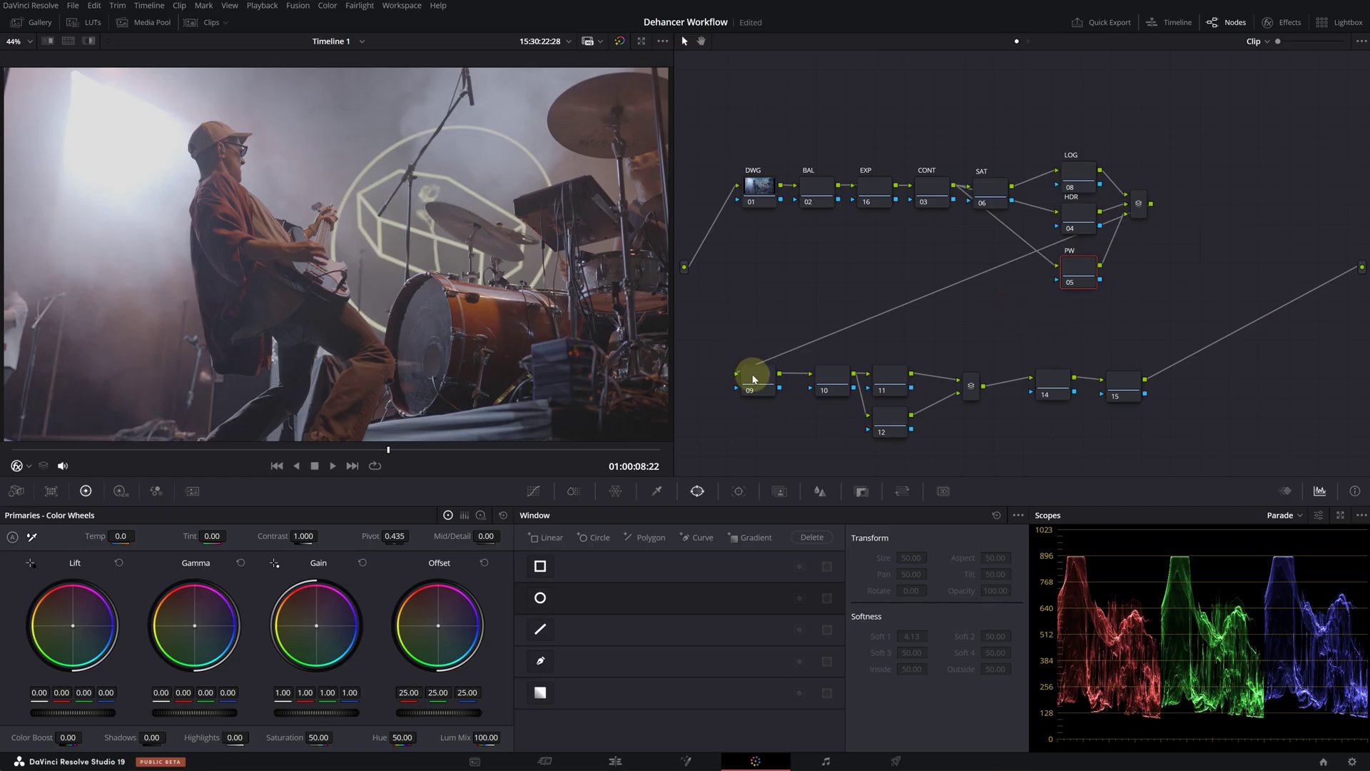
{"action": "left_click_drag", "start_coordinate": [754, 379], "coordinate": [772, 386]}
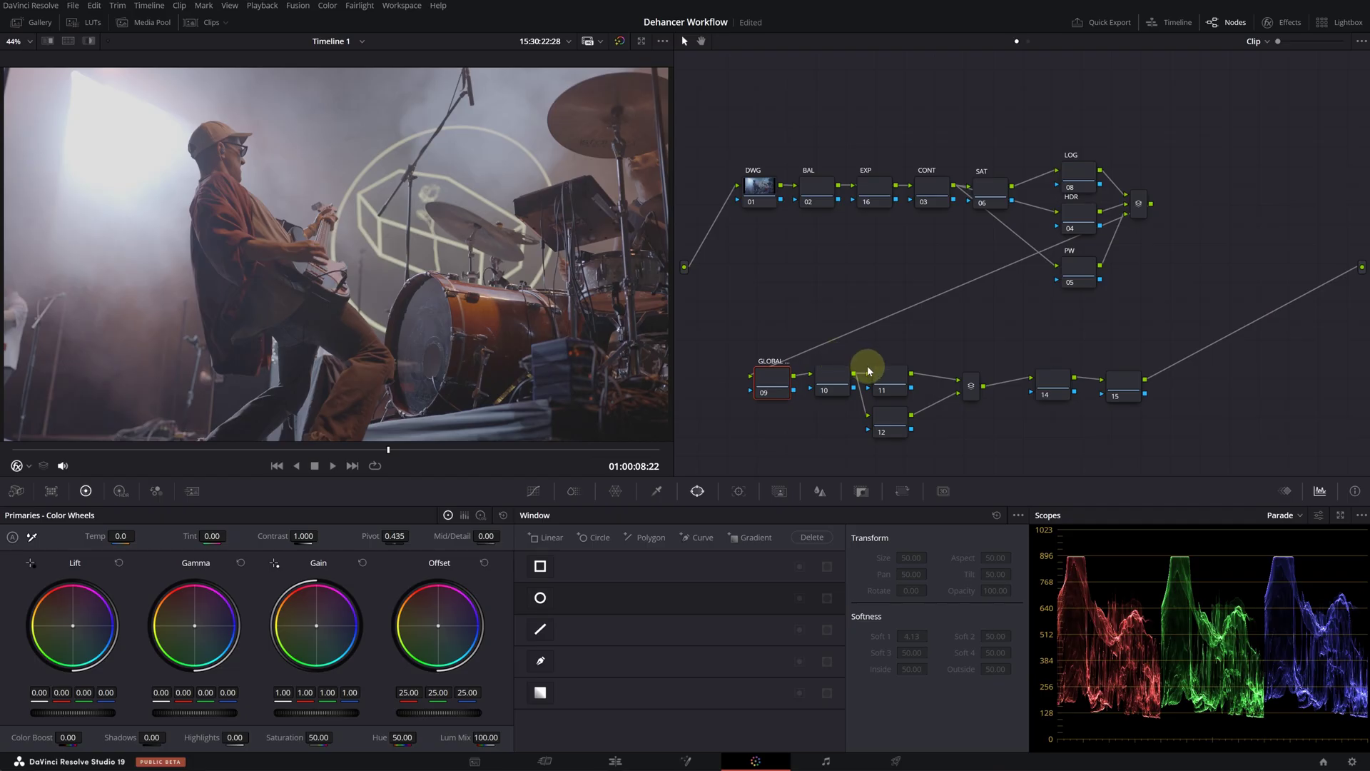
{"action": "left_click", "coordinate": [878, 371]}
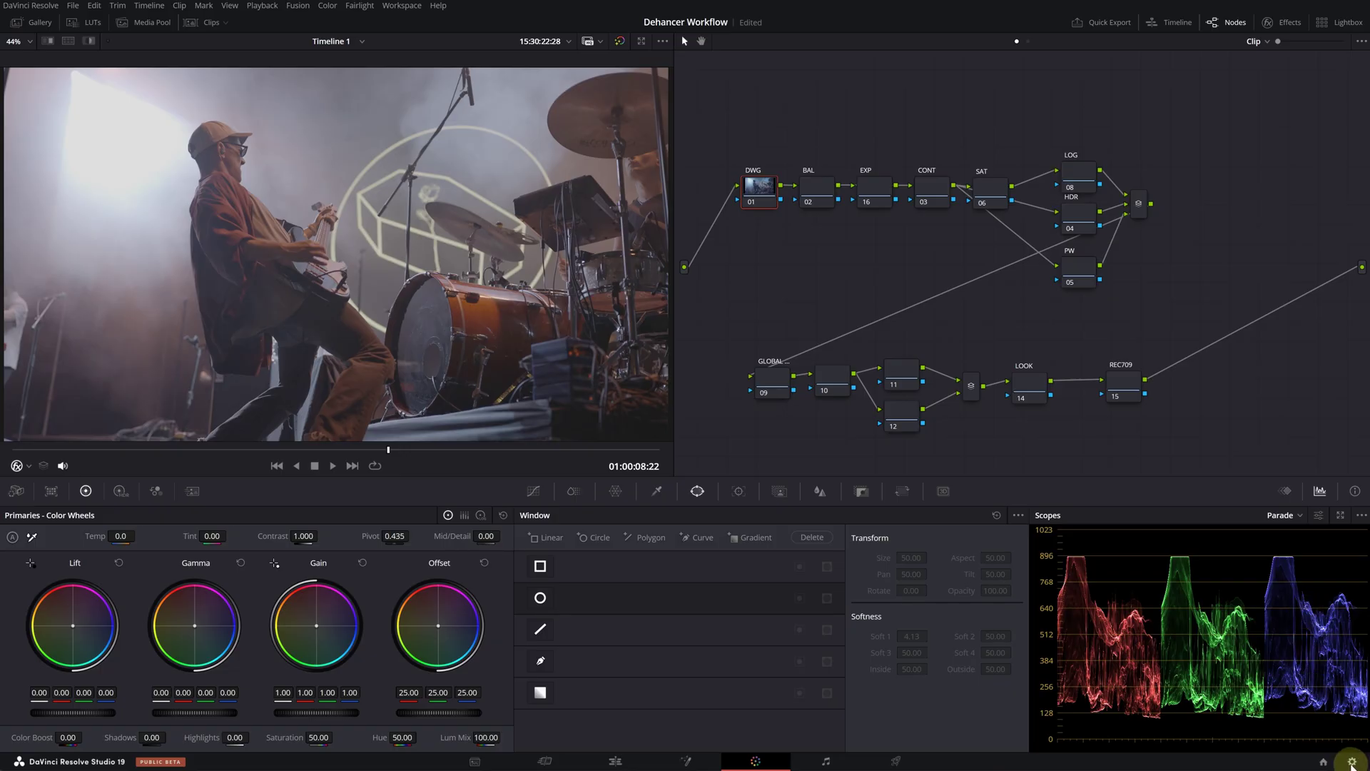
Step: On DWG, apply a Color Space Transform from Sony S-Gamut3.Cine/S-Log3 to DaVinci Wide Gamut/Intermediate
{"action": "left_click", "coordinate": [1351, 762]}
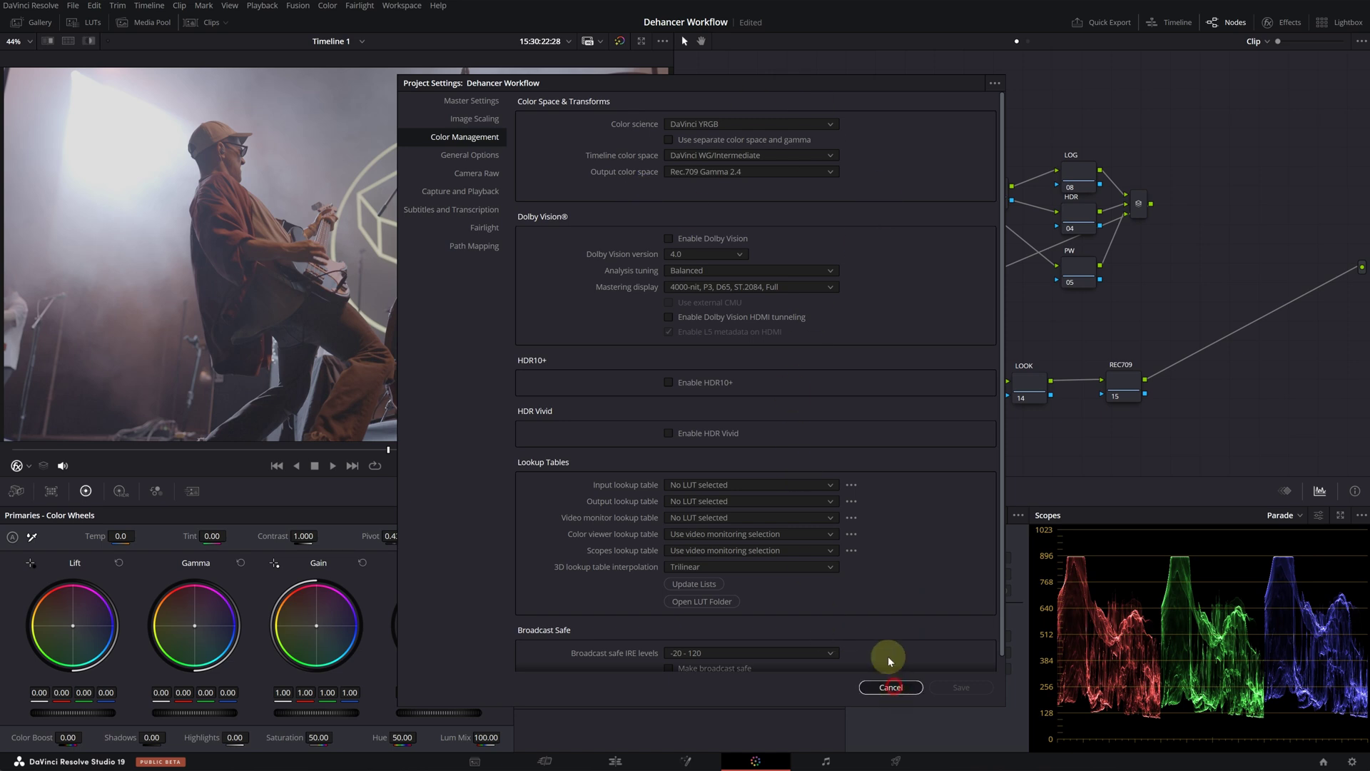
{"action": "left_click", "coordinate": [893, 687]}
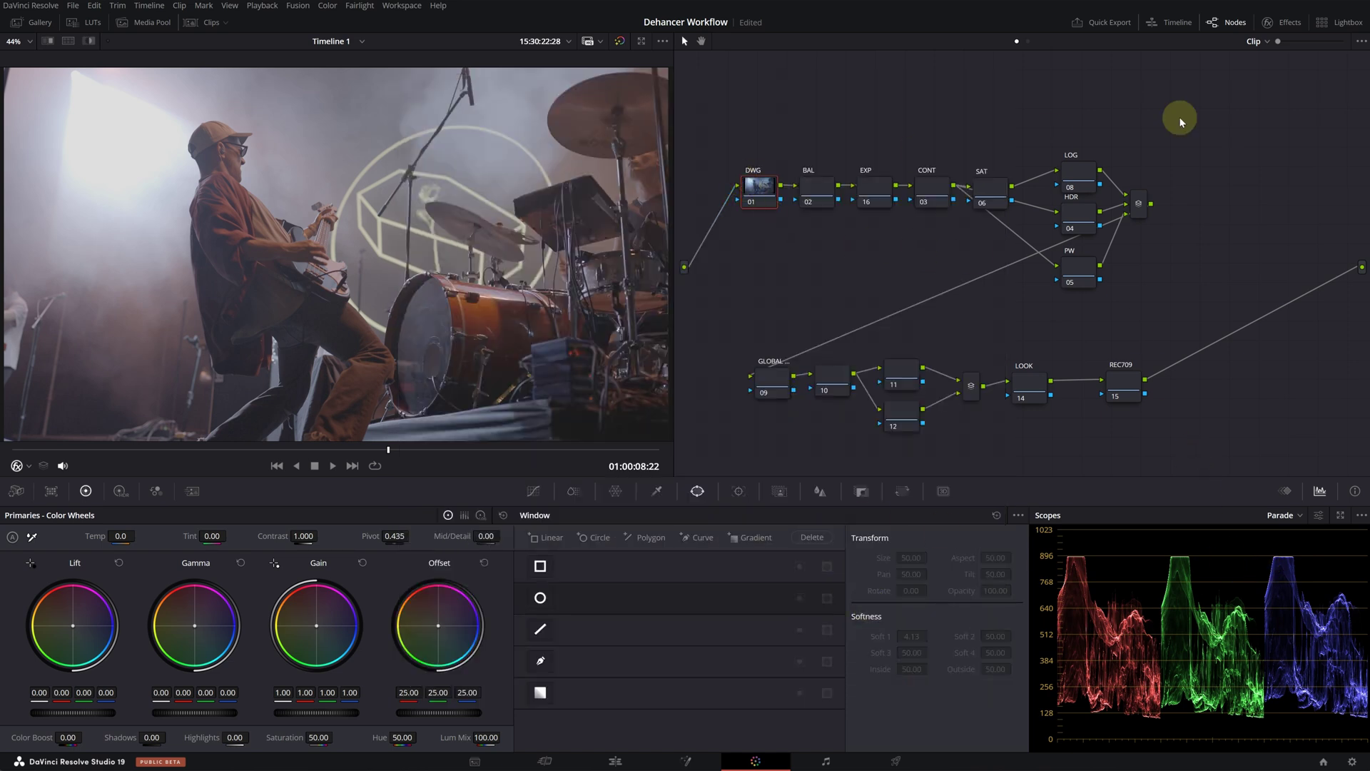
{"action": "left_click_drag", "start_coordinate": [1213, 321], "coordinate": [683, 187]}
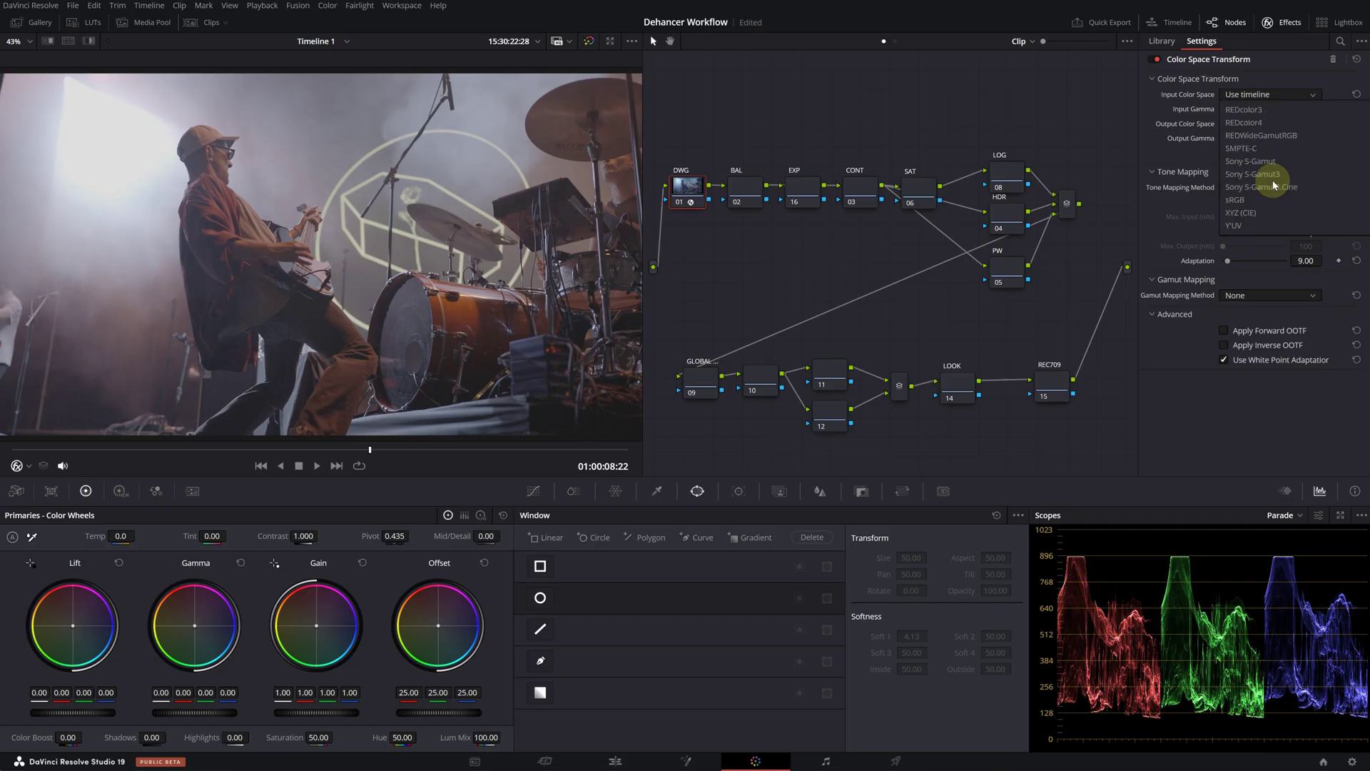
{"action": "left_click", "coordinate": [1275, 185]}
{"action": "left_click", "coordinate": [1270, 108]}
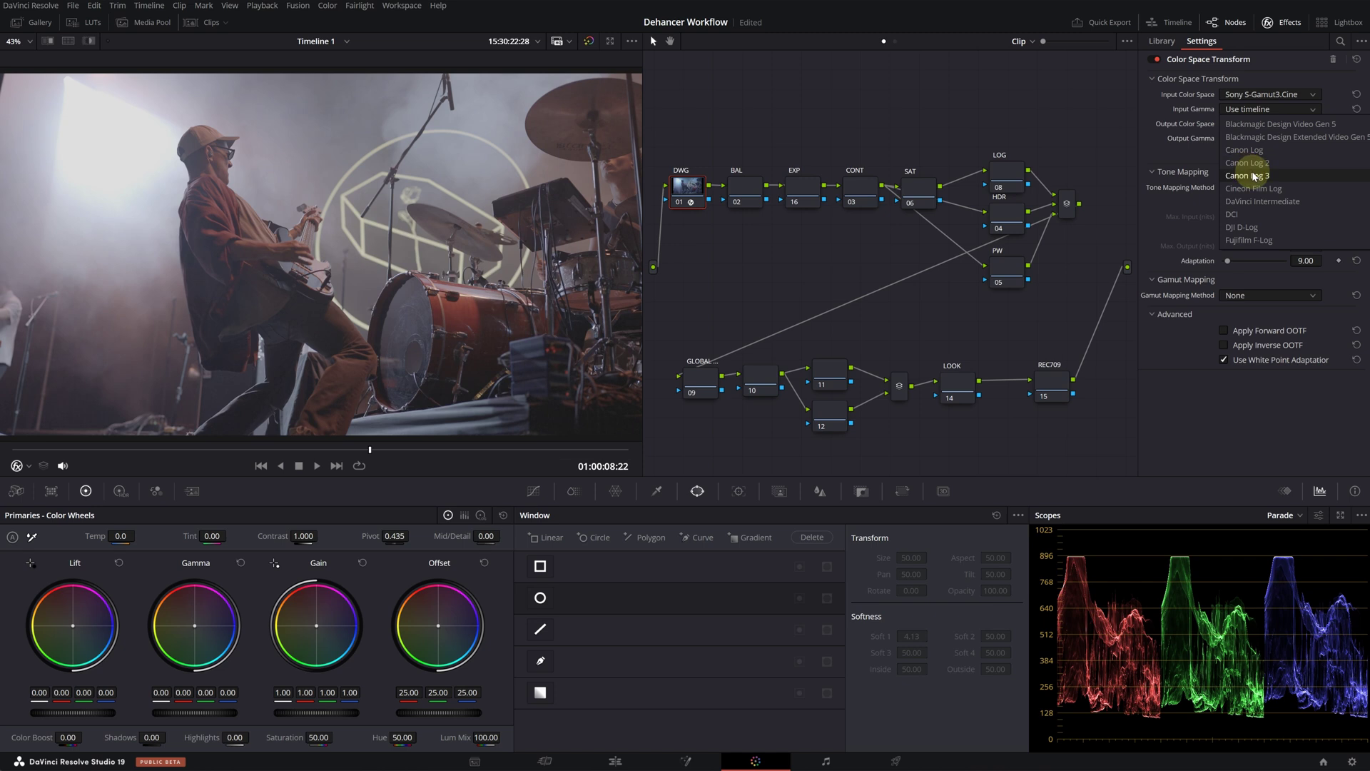
{"action": "scroll", "coordinate": [1254, 176], "scroll_direction": "down", "scroll_amount": 5}
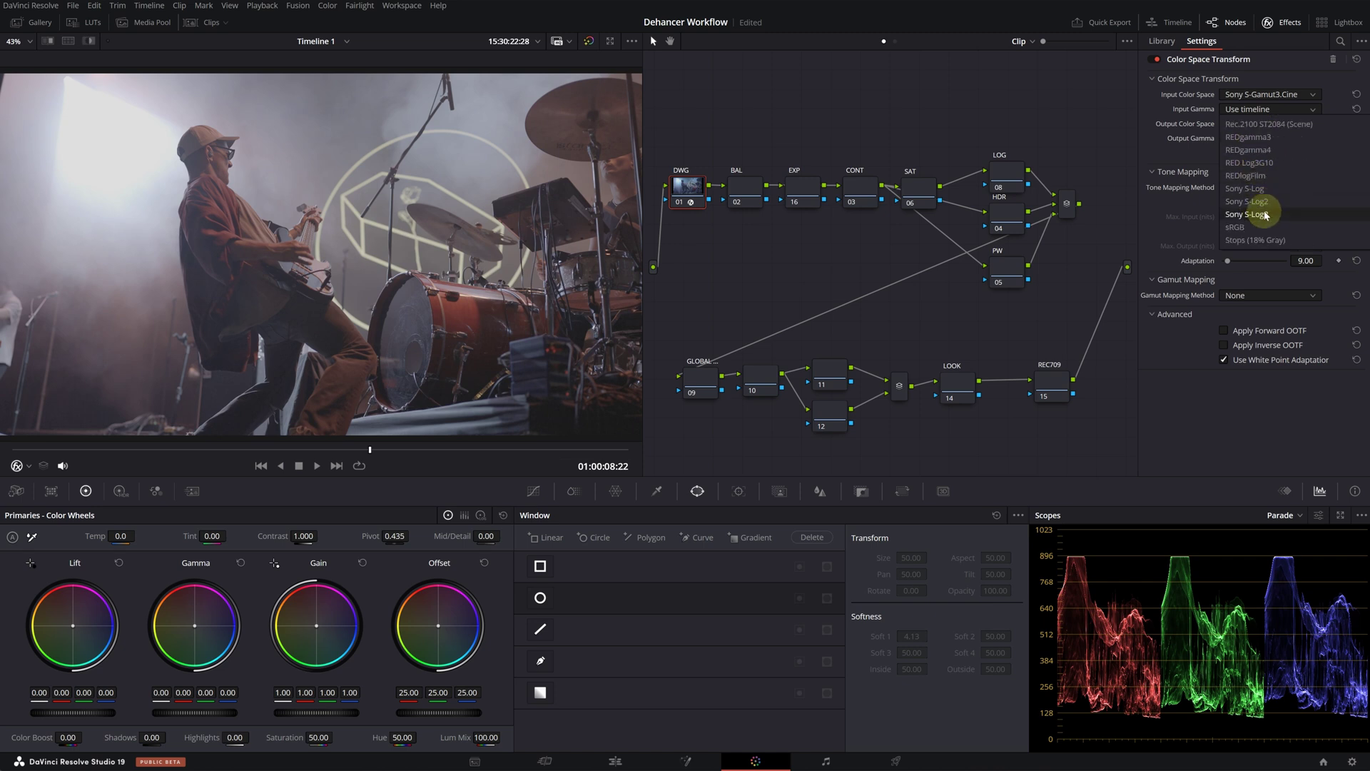
{"action": "left_click", "coordinate": [1254, 207]}
{"action": "left_click", "coordinate": [1264, 124]}
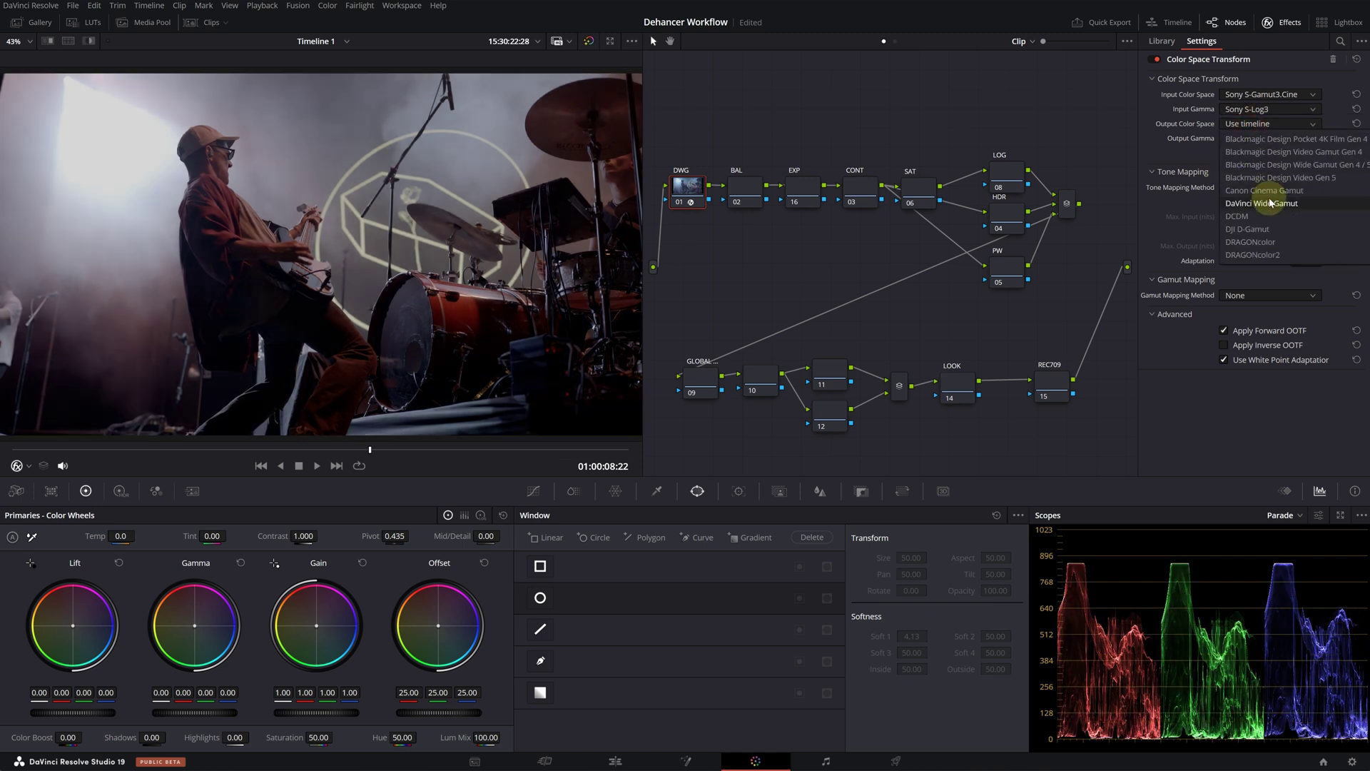
{"action": "left_click", "coordinate": [1271, 203]}
{"action": "left_click", "coordinate": [1265, 138]}
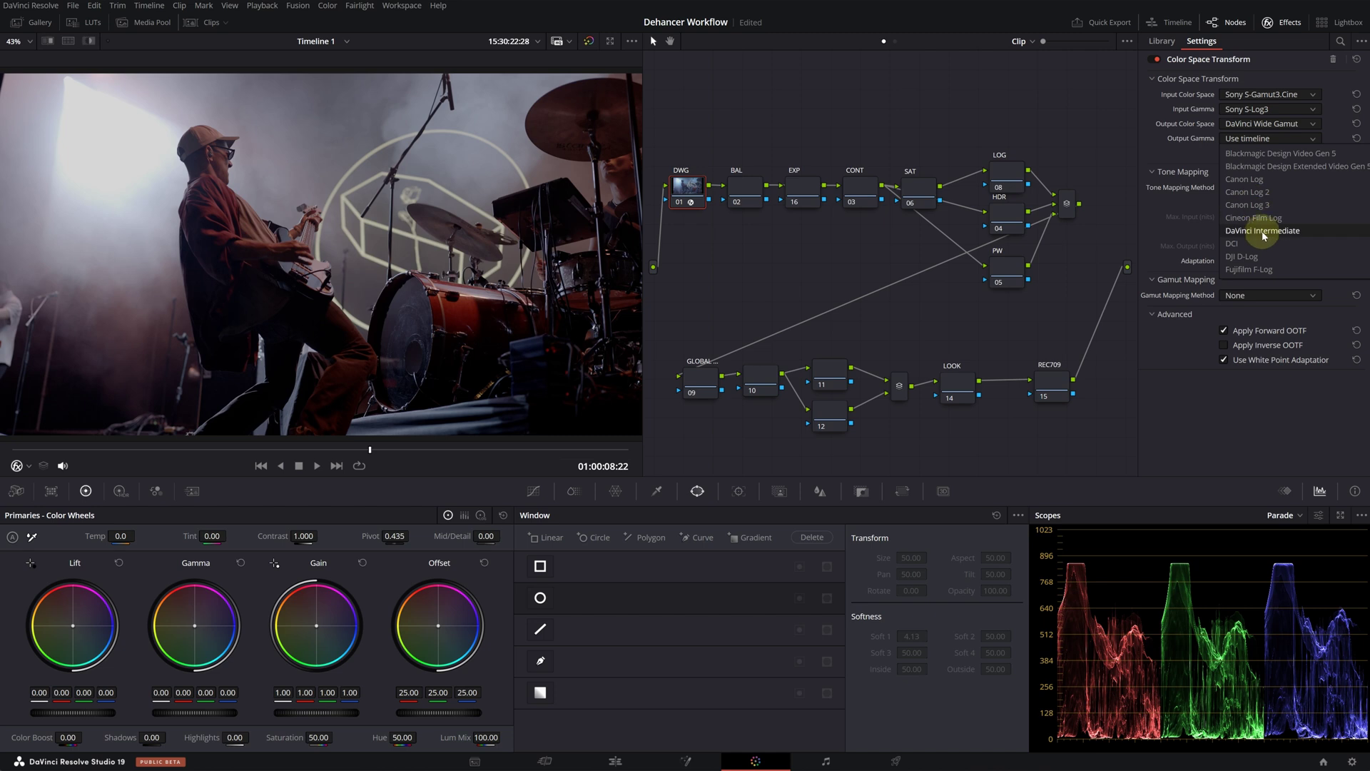
{"action": "left_click", "coordinate": [1263, 230]}
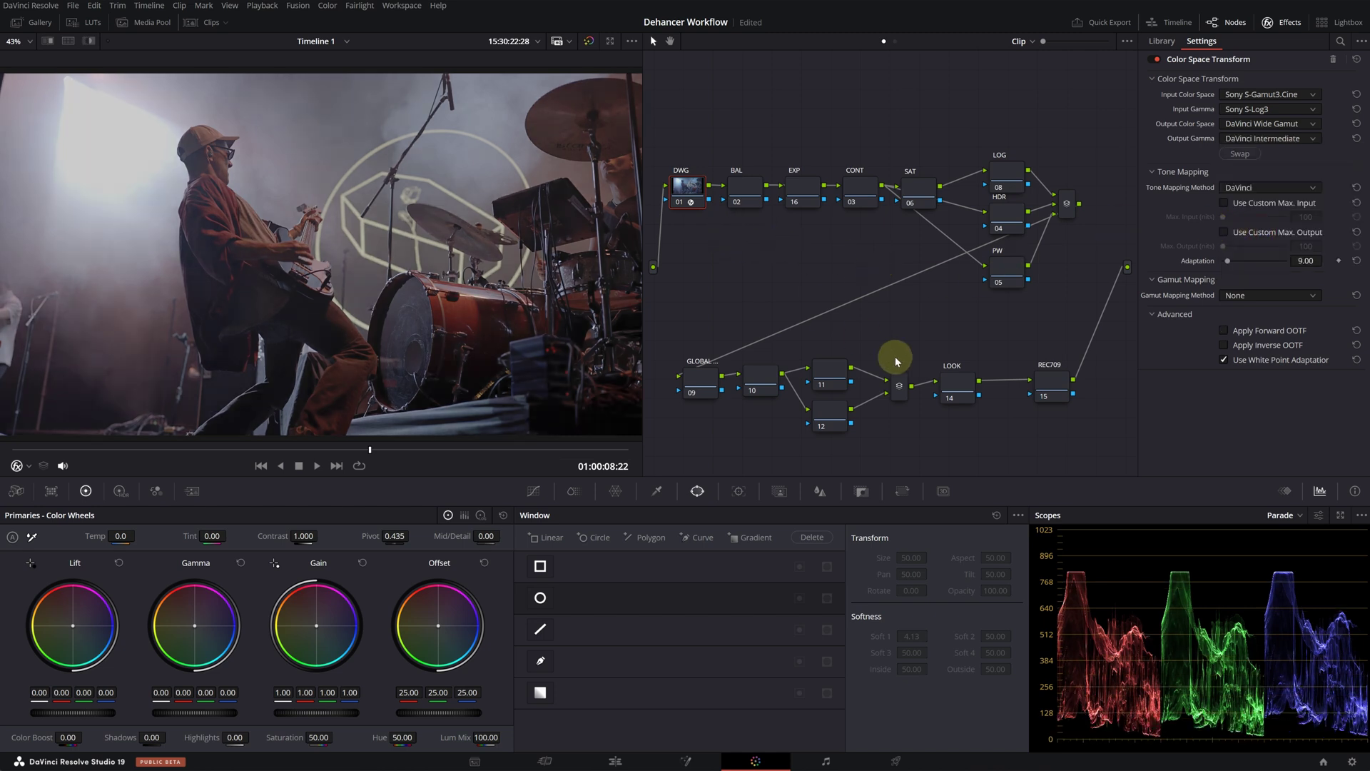
Step: On REC709, apply a Color Space Transform from DaVinci Wide Gamut/Intermediate to Rec.709 Gamma 2.4
{"action": "left_click", "coordinate": [1049, 382]}
{"action": "left_click_drag", "start_coordinate": [1211, 330], "coordinate": [1053, 385]}
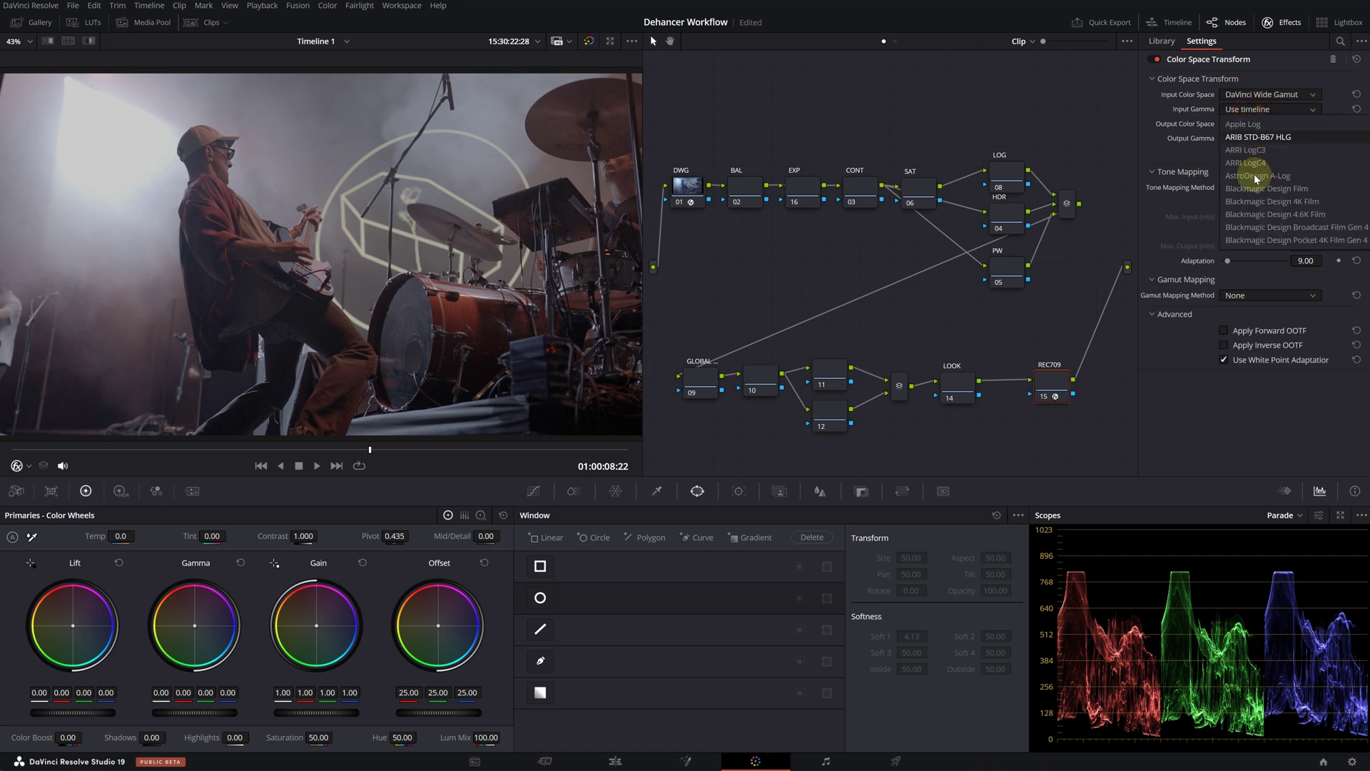
{"action": "left_click", "coordinate": [1272, 201]}
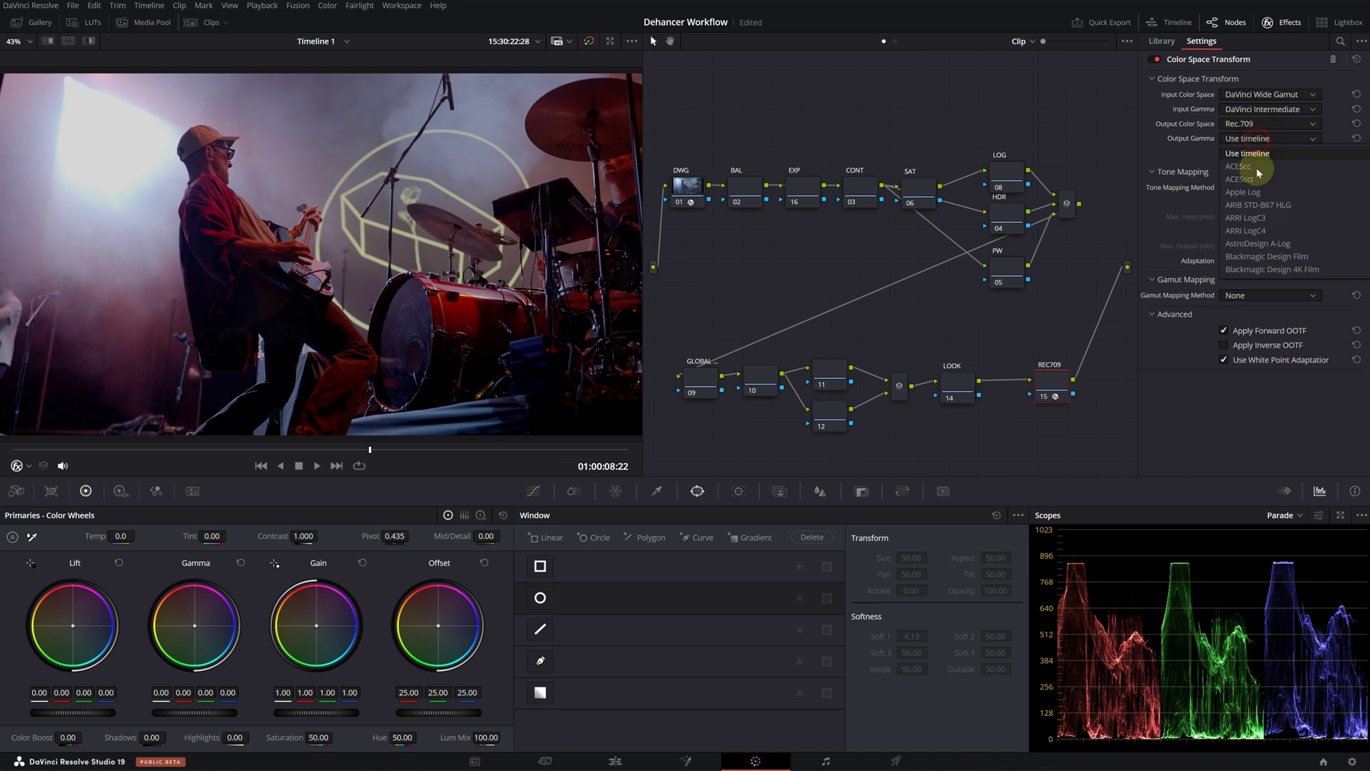
{"action": "scroll", "coordinate": [1259, 187], "scroll_direction": "down", "scroll_amount": 5}
{"action": "left_click", "coordinate": [1274, 214]}
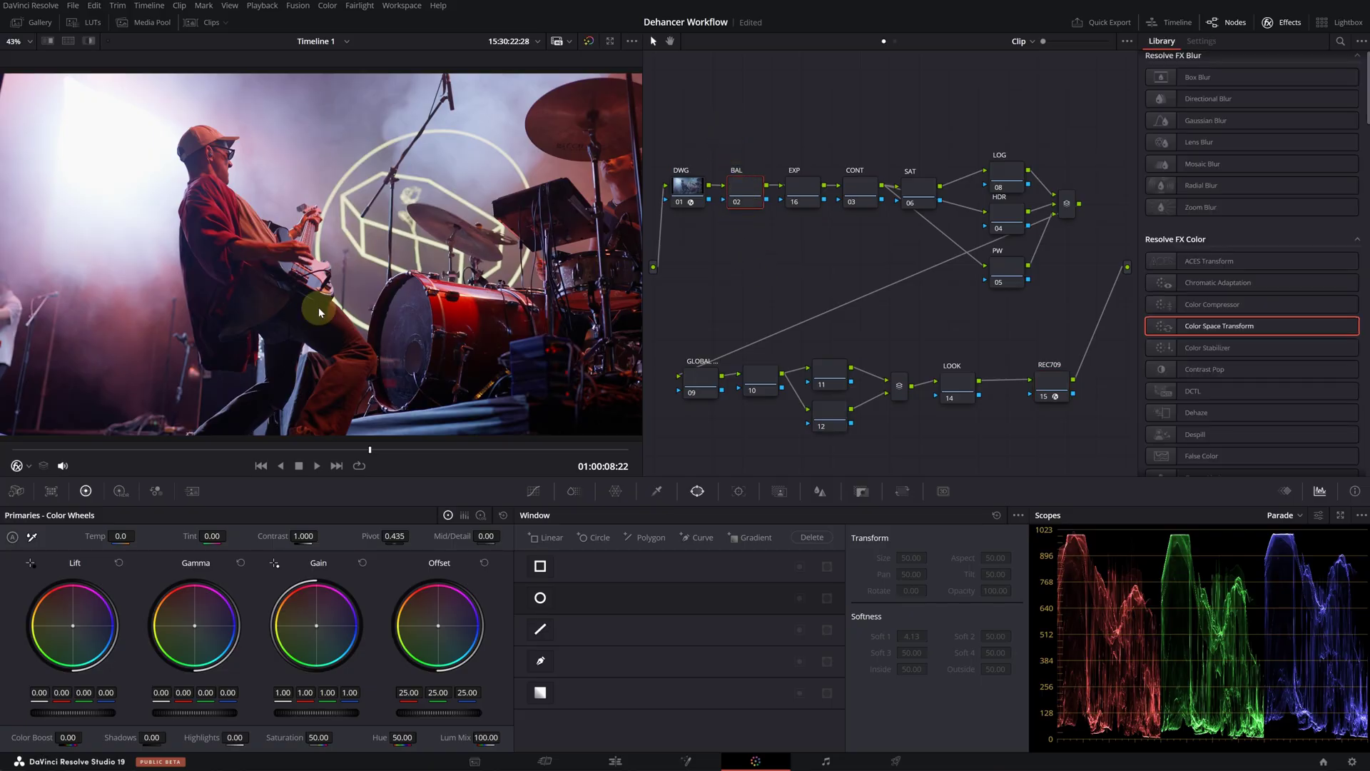
Step: On a blue-lit frame, toggle the BAL node's warm white balance off and back on to compare
{"action": "left_click_drag", "start_coordinate": [371, 454], "coordinate": [388, 432]}
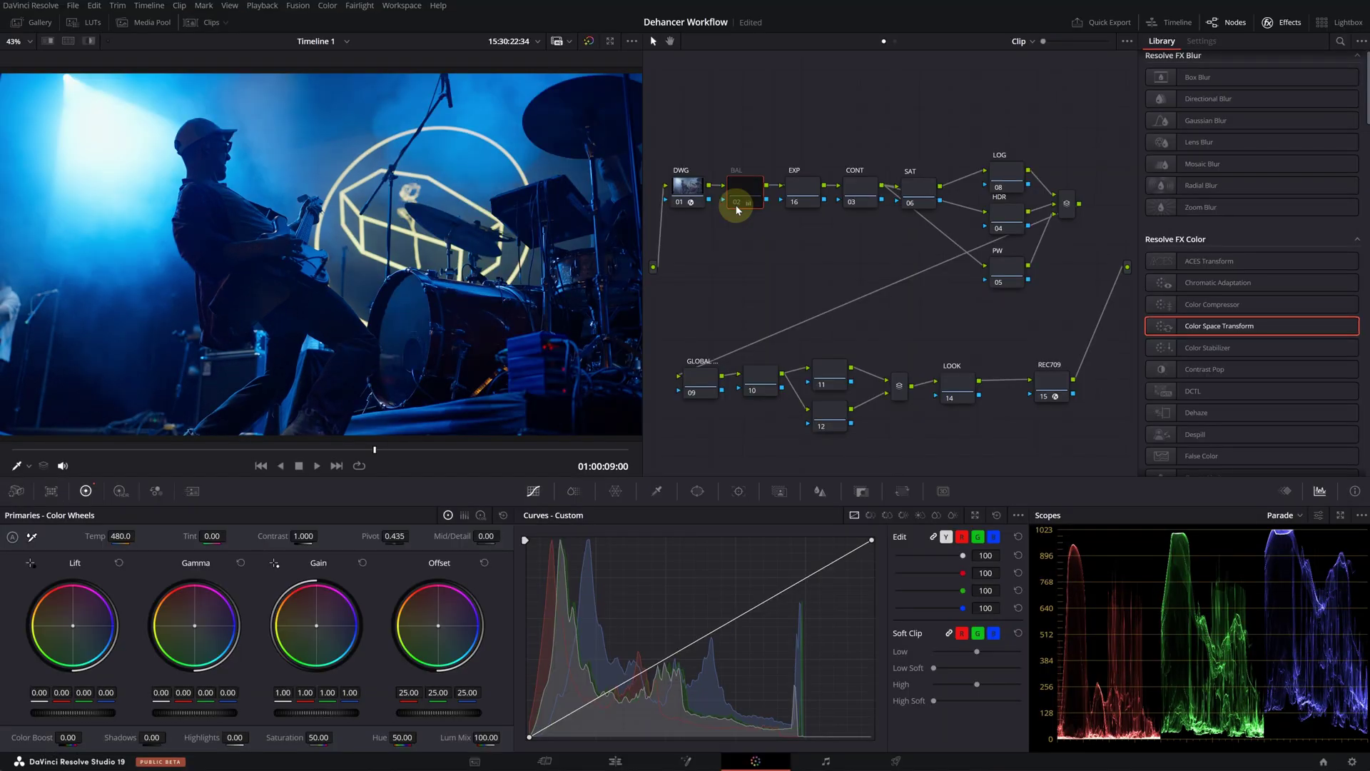
{"action": "mouse_move", "coordinate": [373, 451]}
{"action": "left_mouse_down"}
{"action": "mouse_move", "coordinate": [392, 452]}
{"action": "mouse_move", "coordinate": [391, 467]}
{"action": "left_mouse_up"}
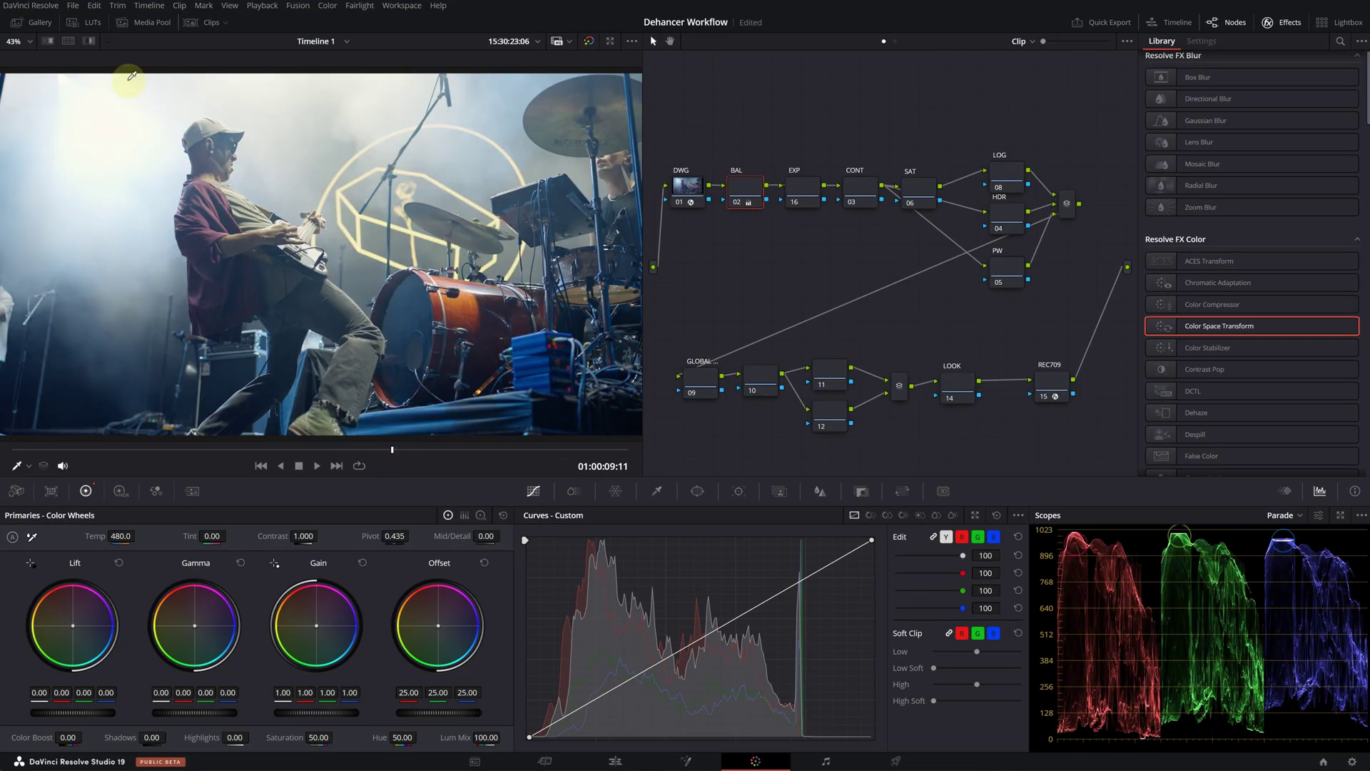
{"action": "left_click", "coordinate": [733, 202]}
{"action": "left_click", "coordinate": [732, 203]}
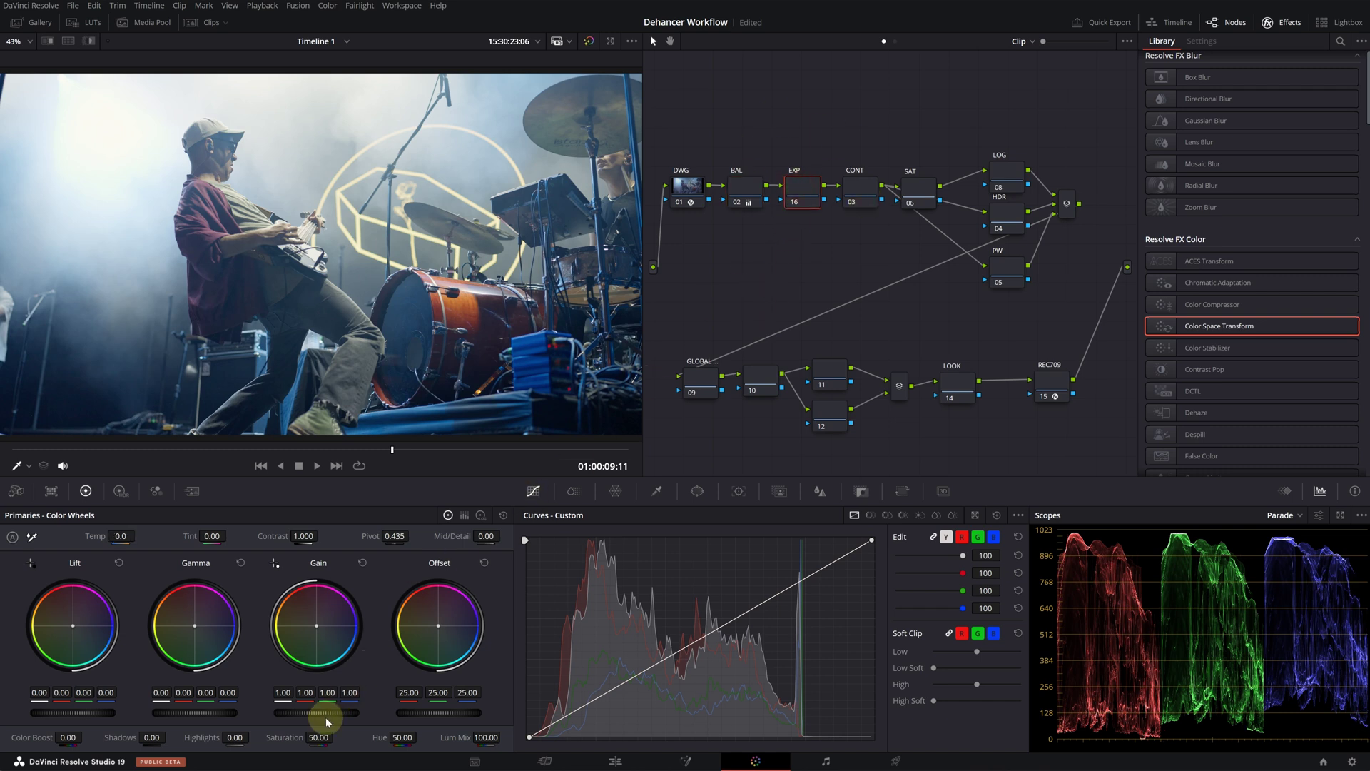
Step: On EXP, set Gain 0.89, Lift 0.01, Gamma -0.01, Highlights -24 and Contrast 1.092
{"action": "left_click_drag", "start_coordinate": [325, 718], "coordinate": [166, 727]}
{"action": "left_click_drag", "start_coordinate": [53, 712], "coordinate": [44, 714]}
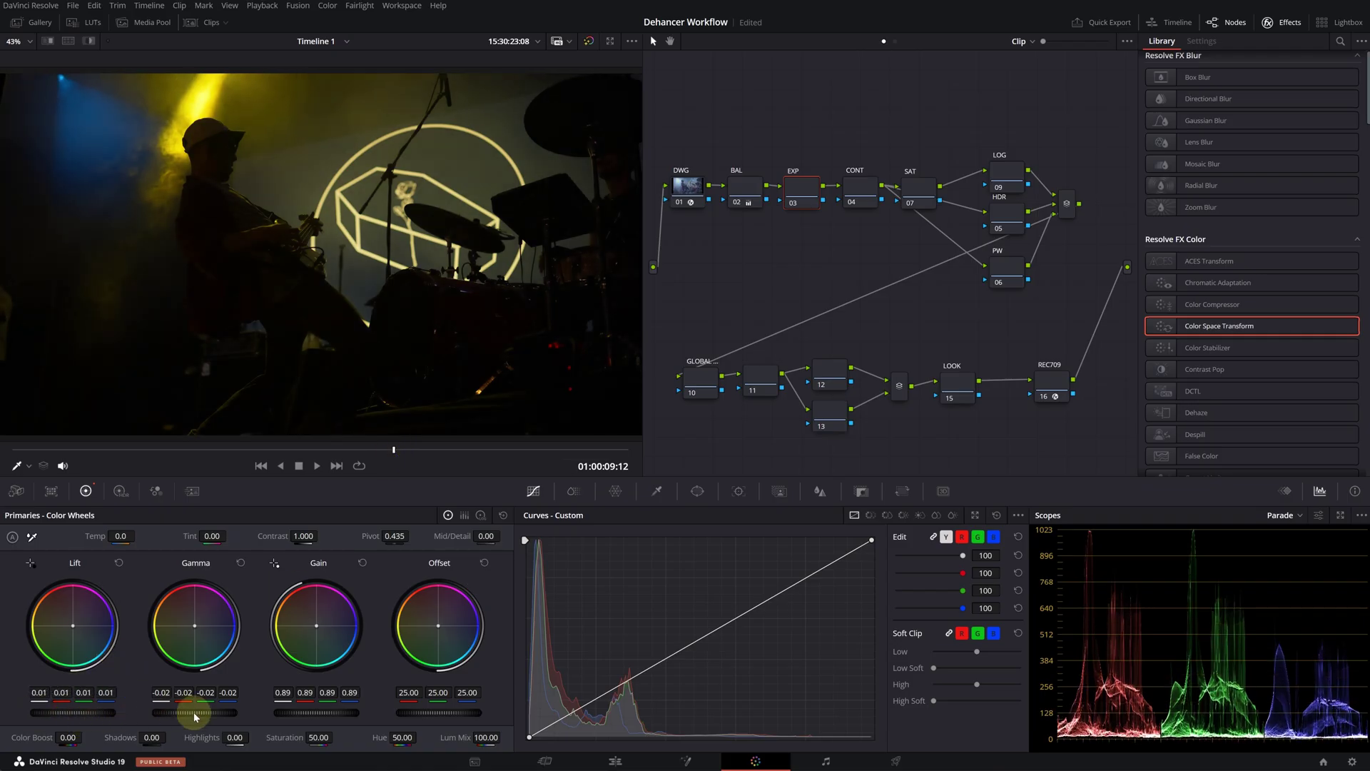
{"action": "left_click_drag", "start_coordinate": [196, 716], "coordinate": [227, 714]}
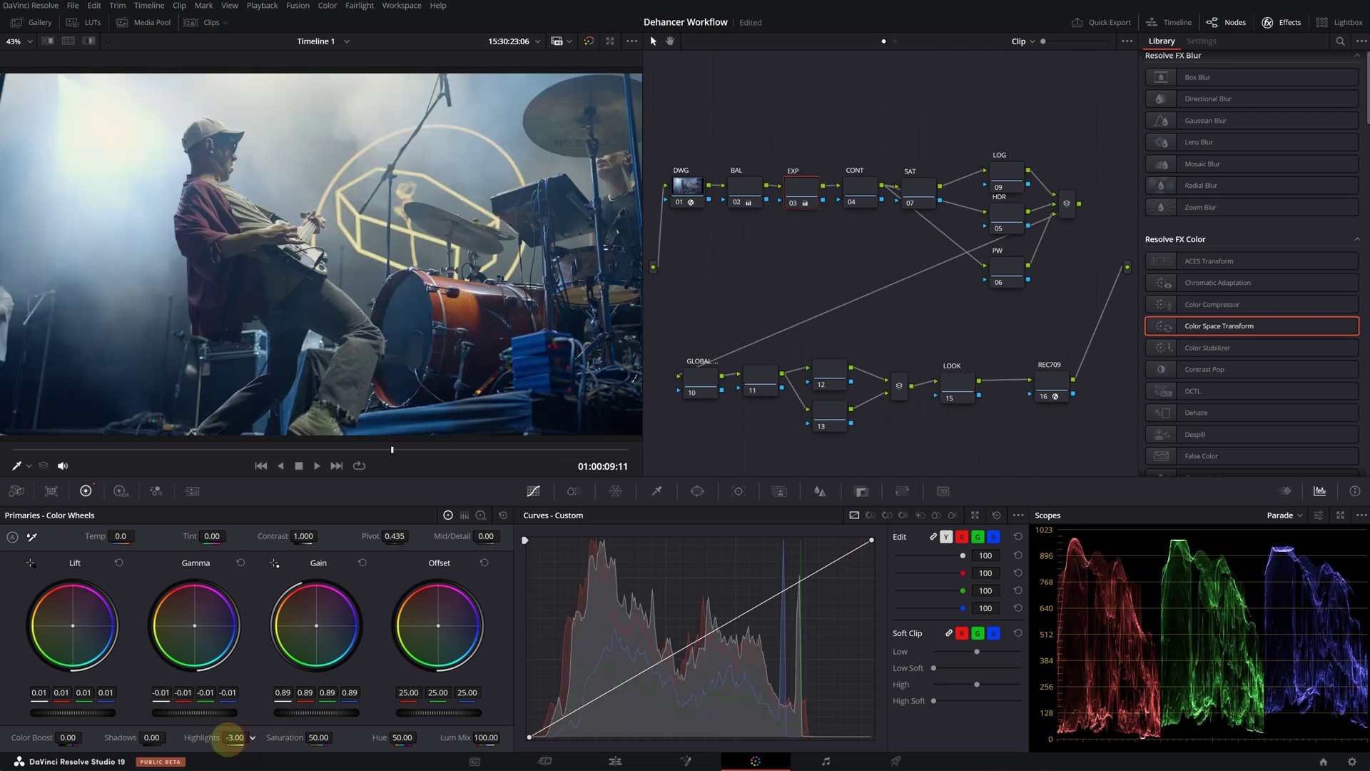
{"action": "left_click_drag", "start_coordinate": [229, 741], "coordinate": [206, 740]}
{"action": "left_click_drag", "start_coordinate": [303, 535], "coordinate": [325, 540]}
{"action": "left_click", "coordinate": [666, 310]}
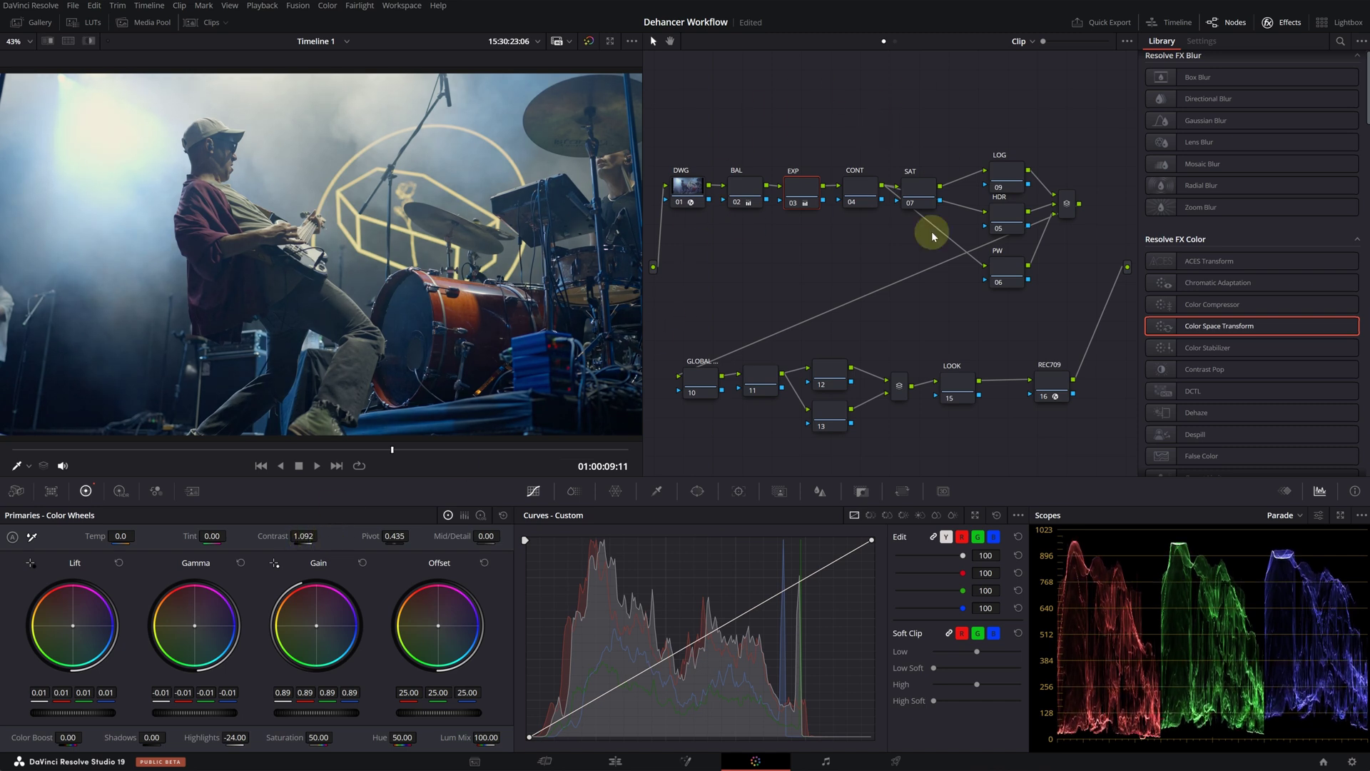
{"action": "left_click", "coordinate": [850, 190]}
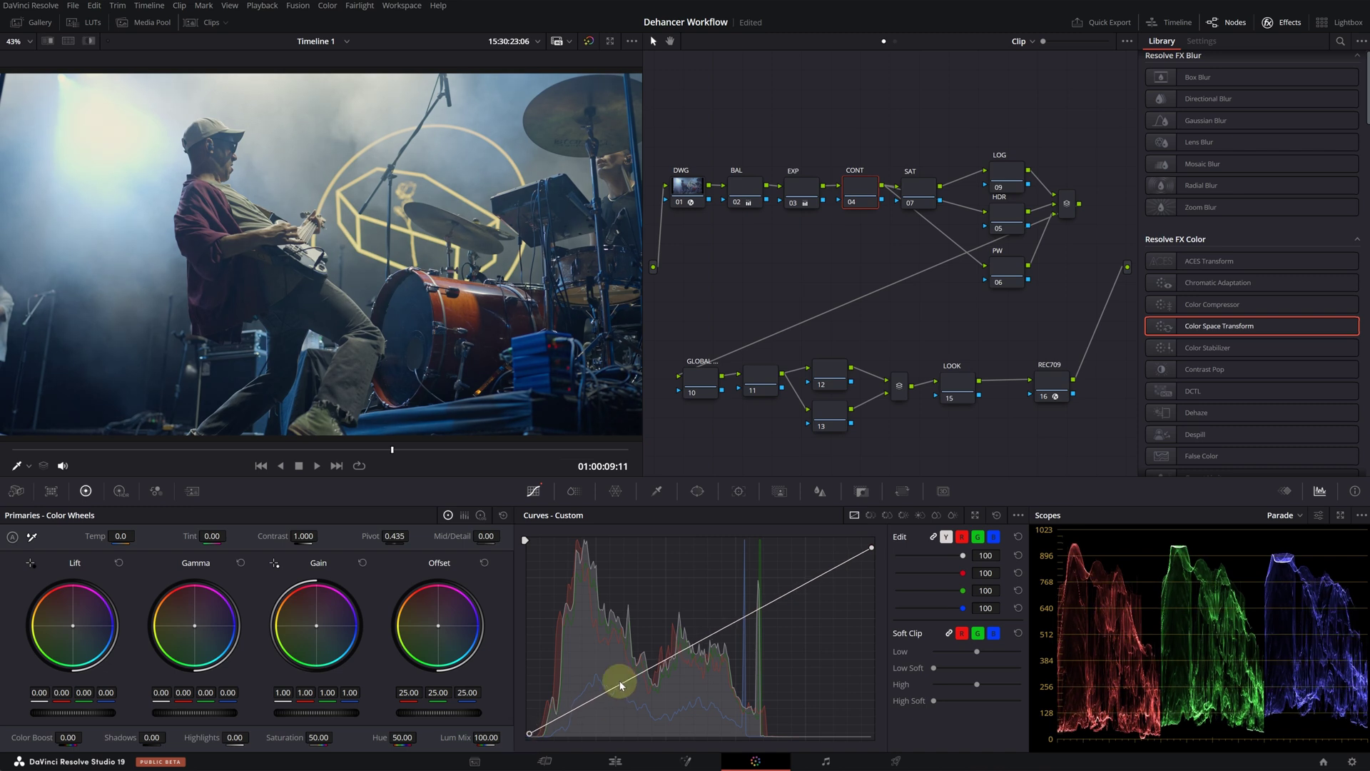
Step: Pull the lower curve point down and push the upper point up on CONT, then bypass to compare
{"action": "left_click_drag", "start_coordinate": [620, 685], "coordinate": [620, 695]}
{"action": "left_click_drag", "start_coordinate": [716, 638], "coordinate": [727, 629]}
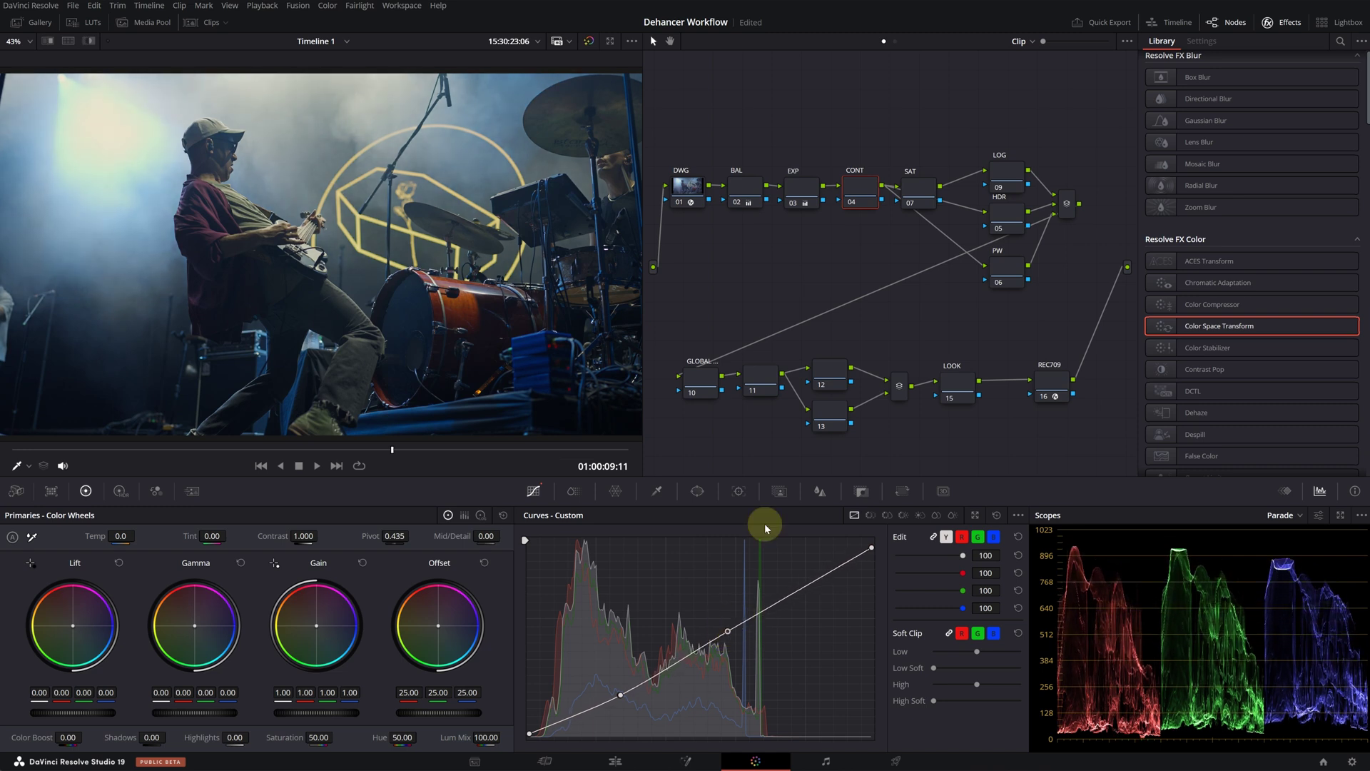
{"action": "left_click", "coordinate": [852, 203]}
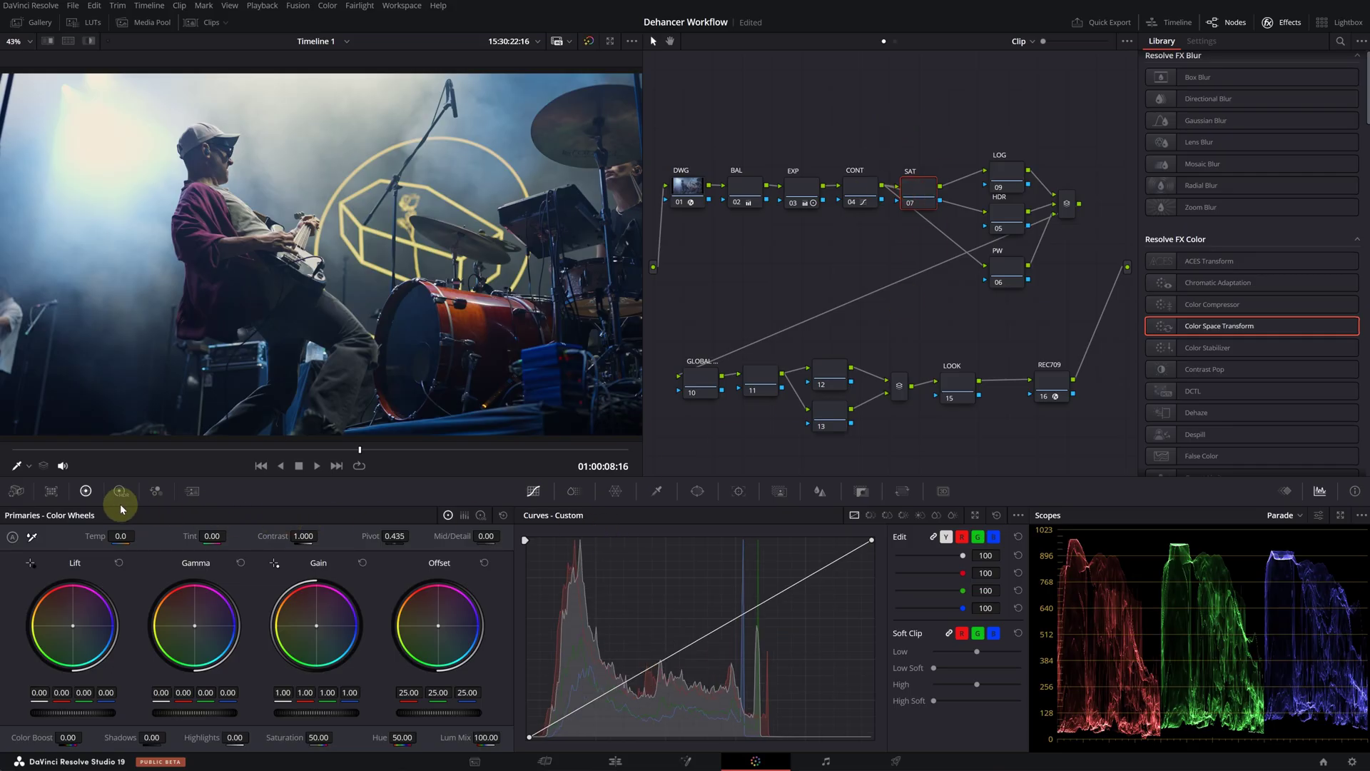
Step: Raise Global Saturation to 1.17 on SAT and bring up the HDR wheels for the HDR node
{"action": "left_click", "coordinate": [128, 491]}
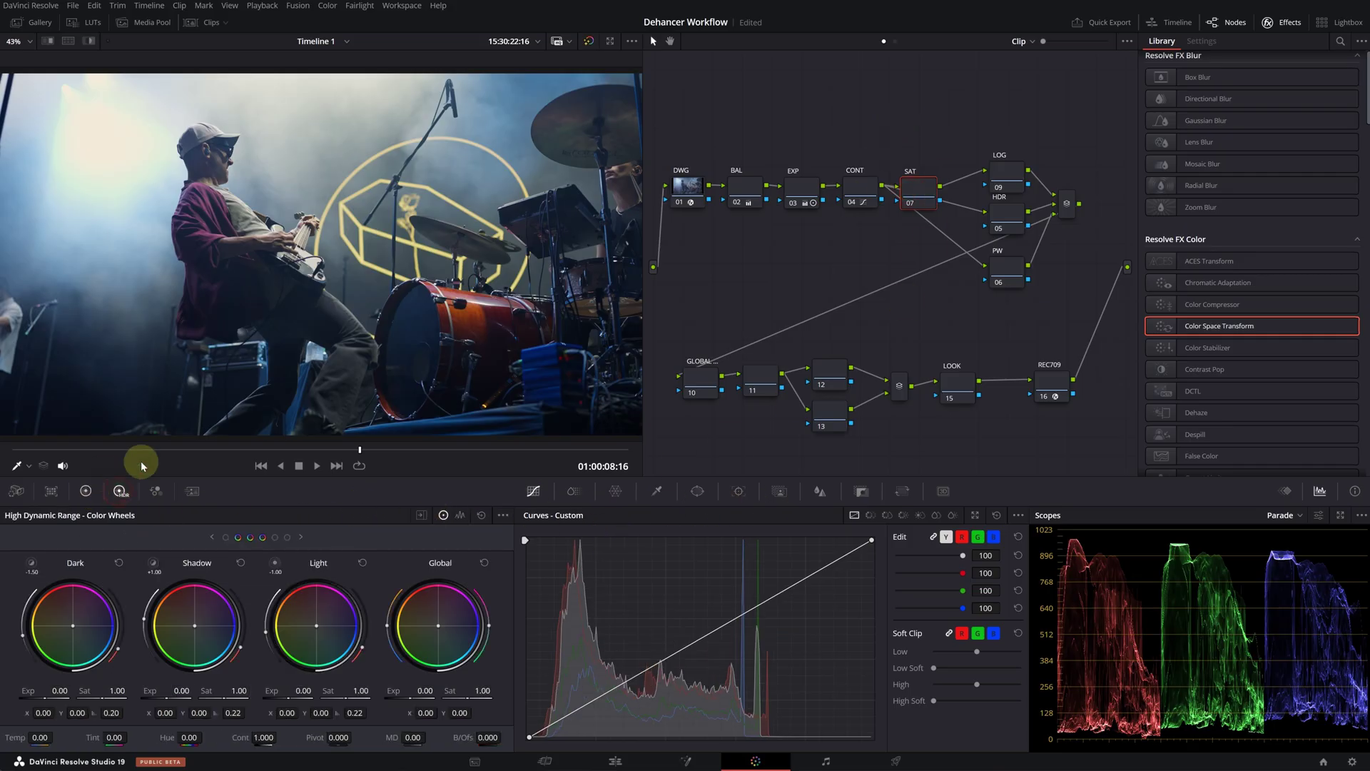
{"action": "left_click_drag", "start_coordinate": [482, 690], "coordinate": [554, 716]}
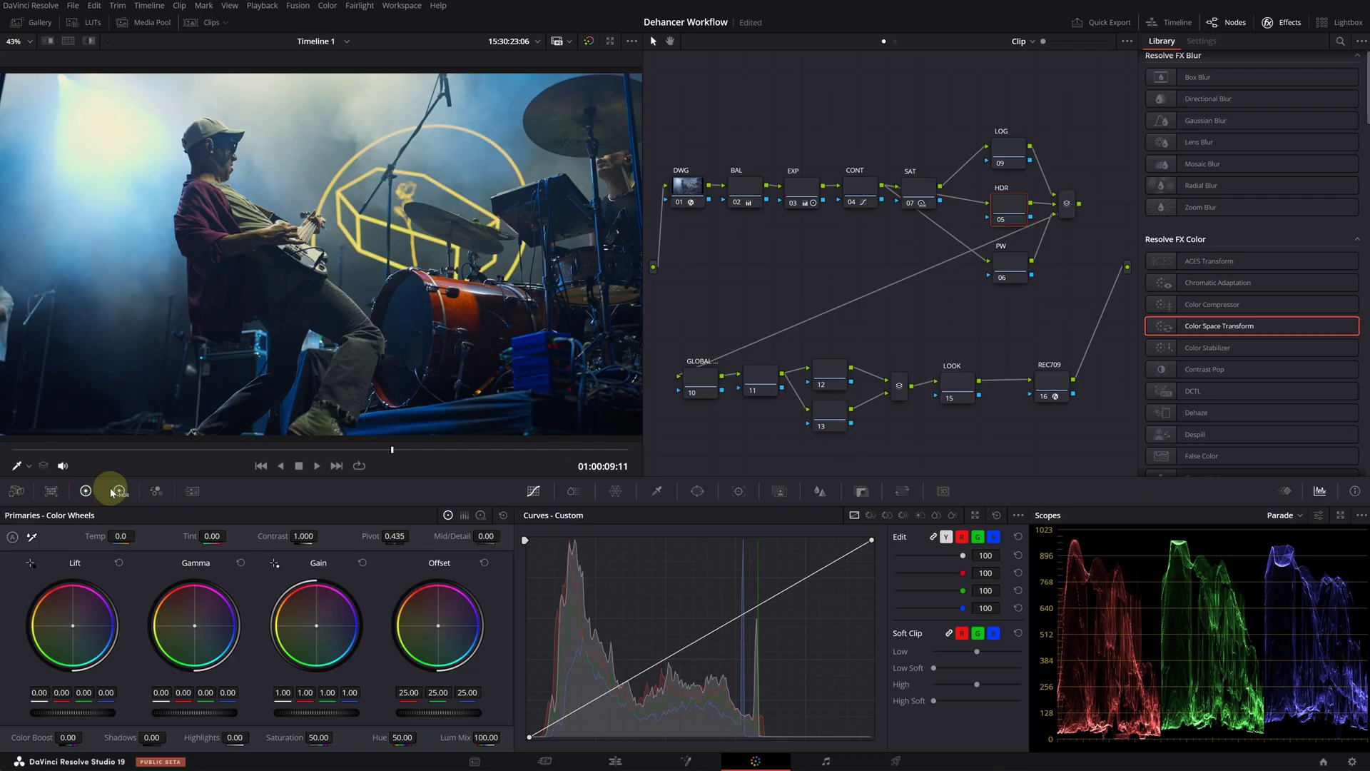
{"action": "left_click", "coordinate": [120, 491]}
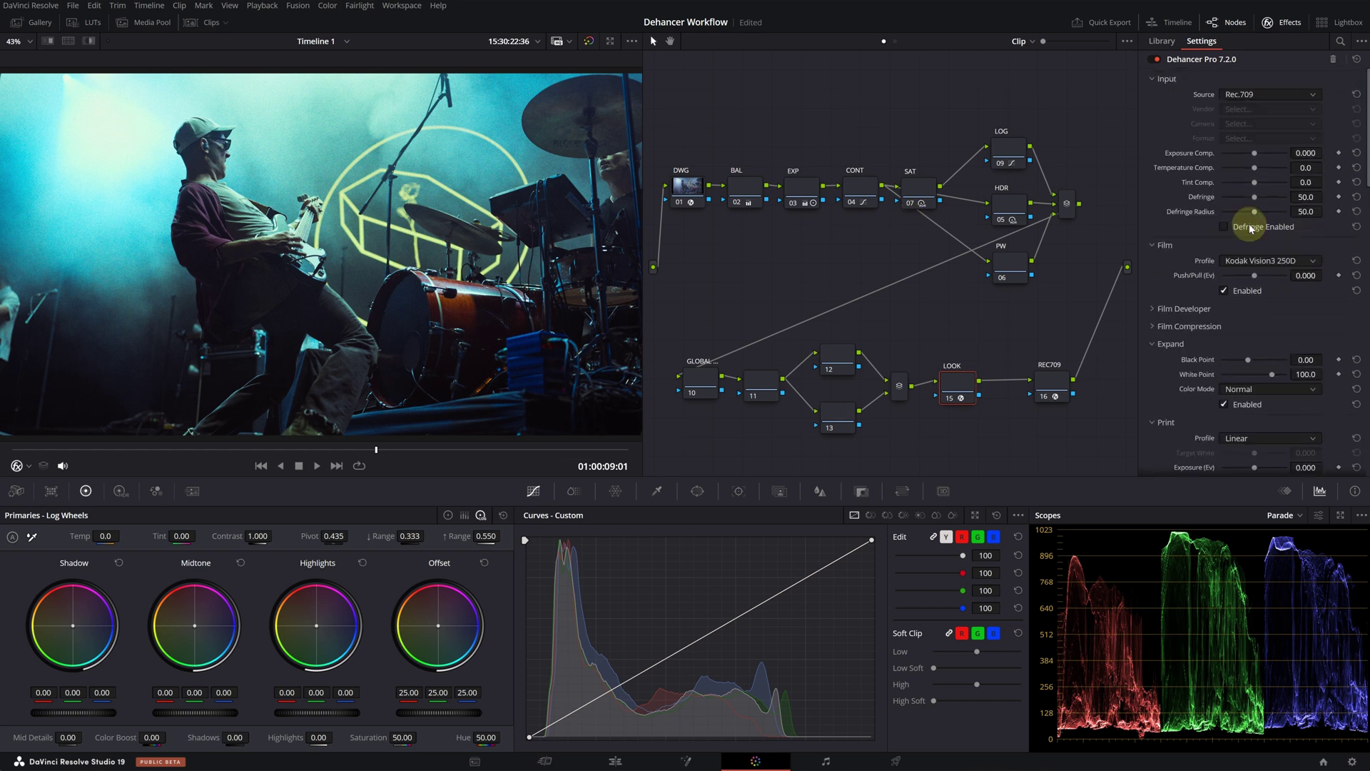
Step: In the enlarged viewer, disable all Dehancer Pro tools on LOOK, with Quality at High - slow
{"action": "key", "text": "alt+f"}
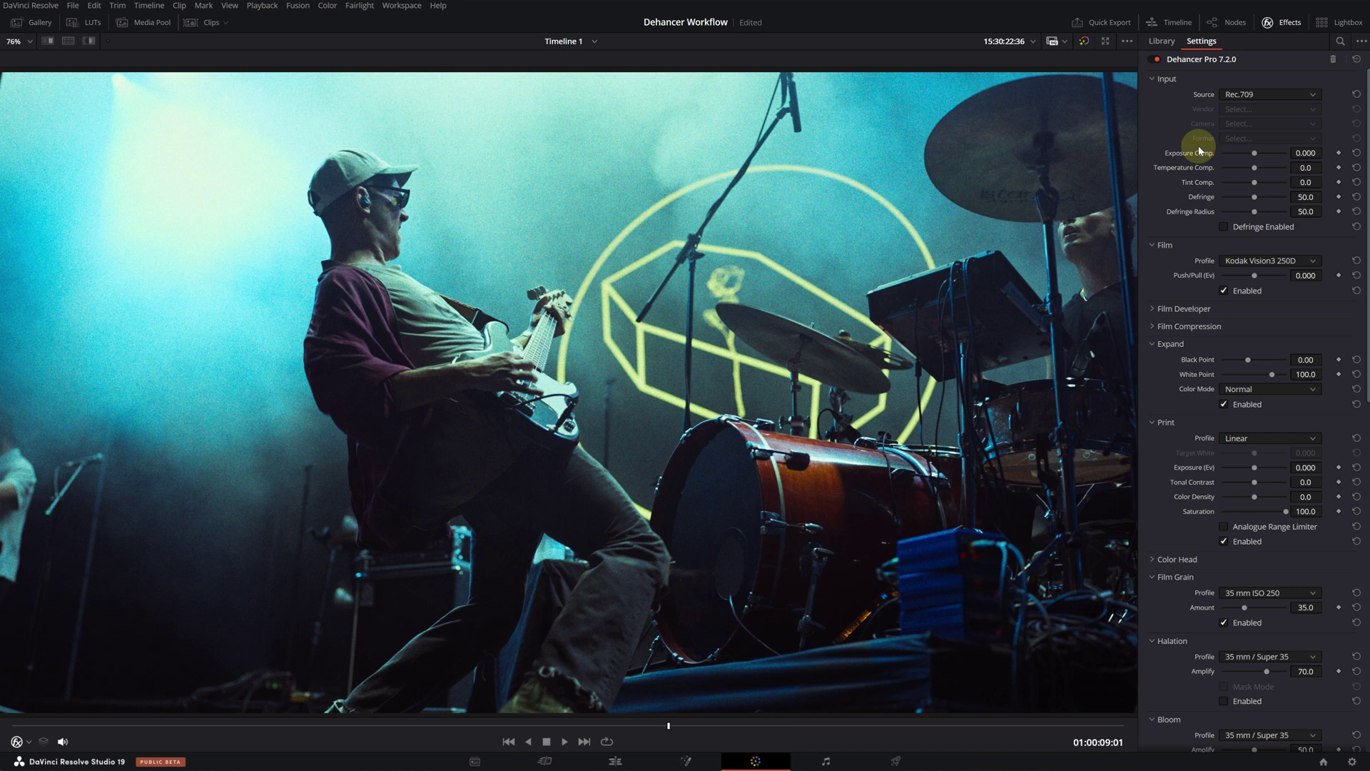
{"action": "scroll", "coordinate": [1177, 321], "scroll_direction": "down", "scroll_amount": 10}
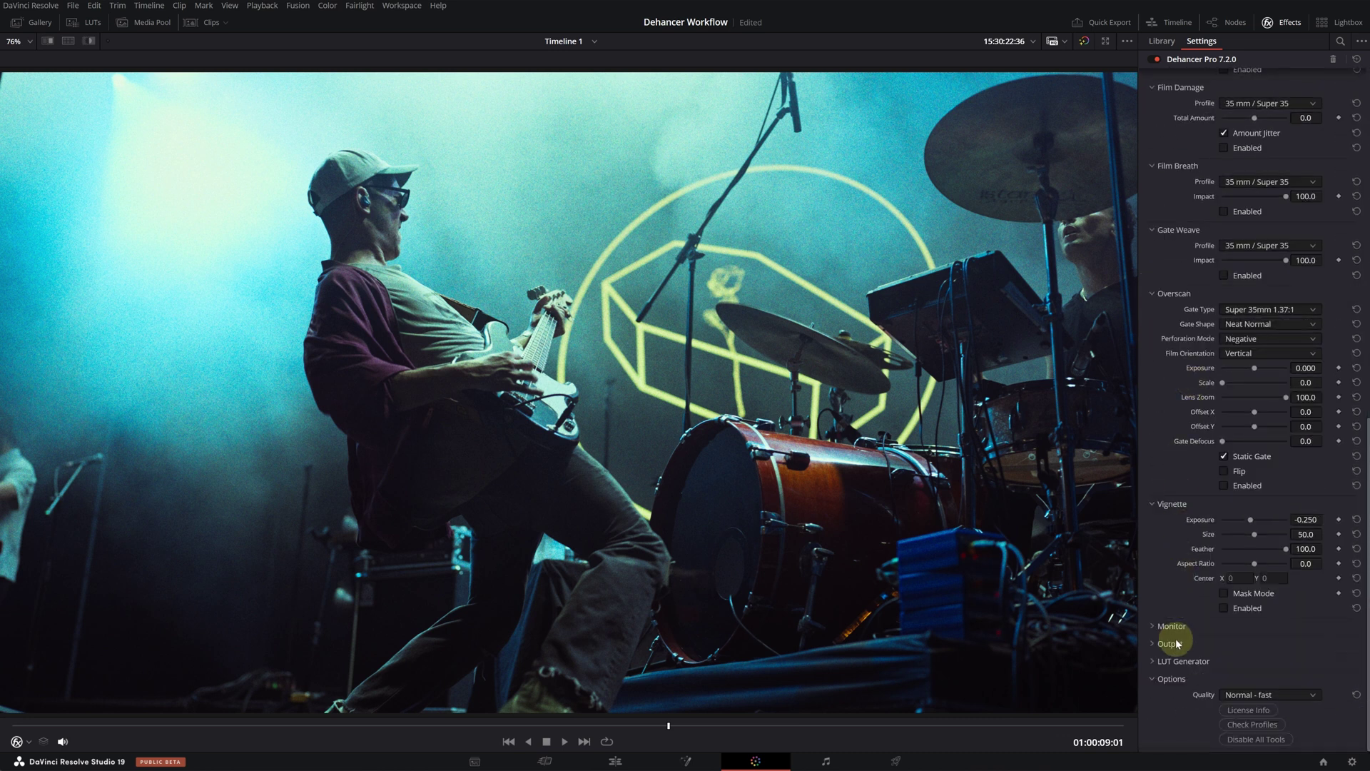
{"action": "left_click", "coordinate": [1257, 739]}
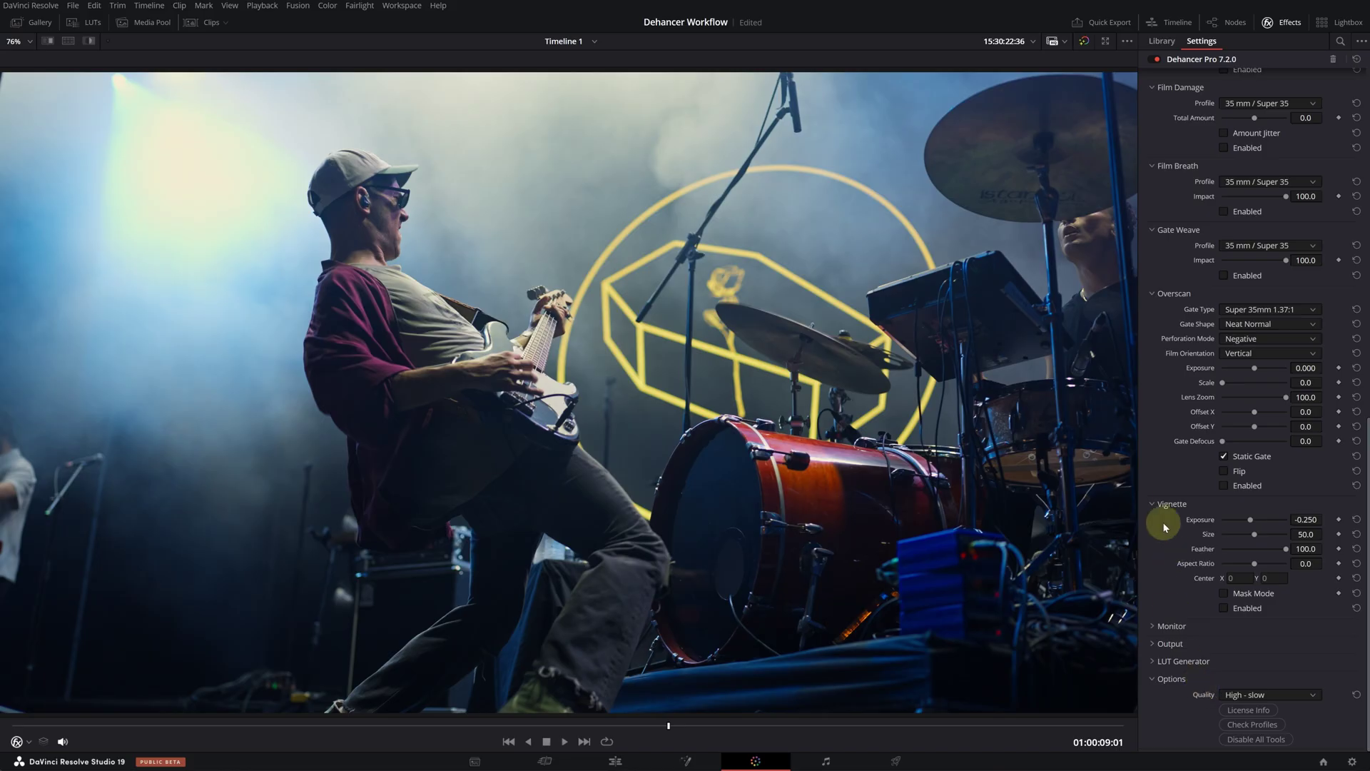
{"action": "scroll", "coordinate": [1162, 521], "scroll_direction": "up", "scroll_amount": 2}
{"action": "scroll", "coordinate": [1172, 503], "scroll_direction": "up", "scroll_amount": 2}
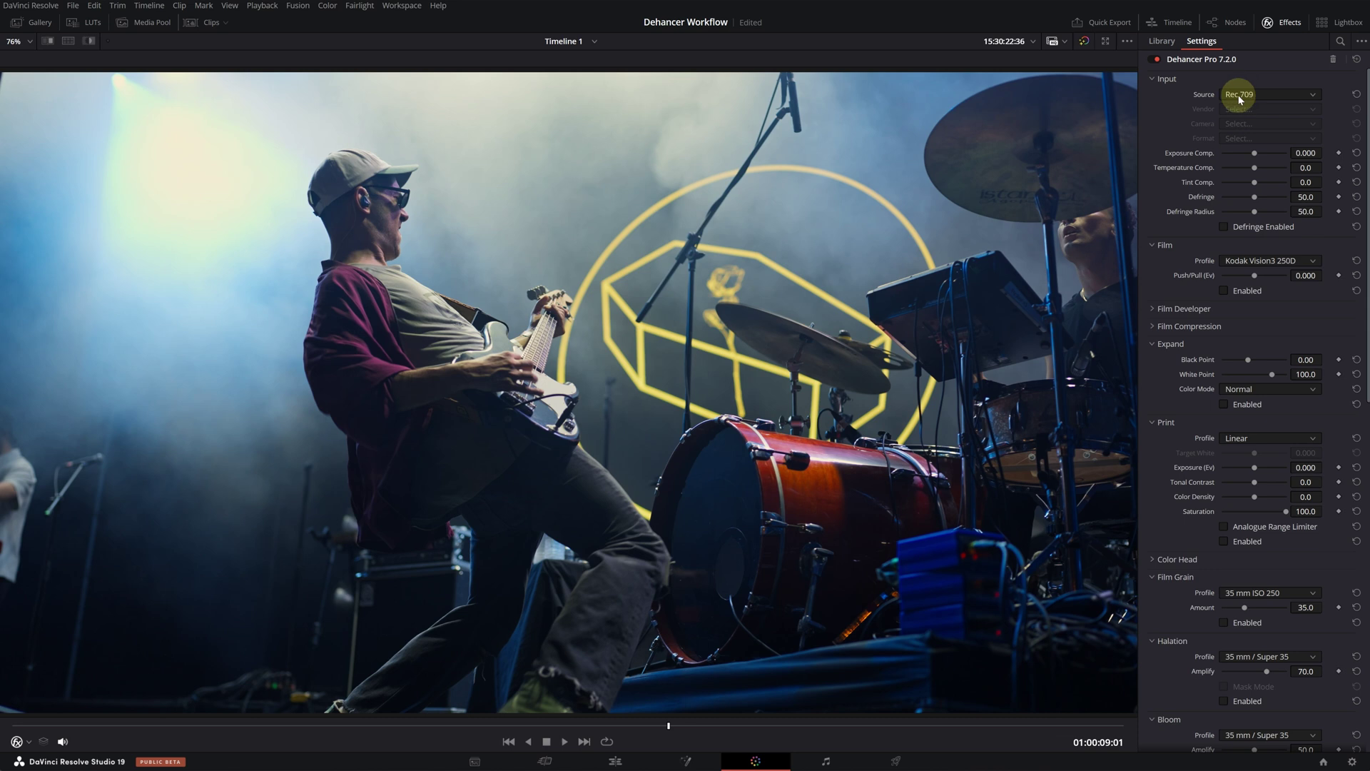
Step: Set Dehancer's input source on the LOOK node to DVR WG/Intermediate
{"action": "key", "text": "alt+f"}
{"action": "left_click", "coordinate": [685, 184]}
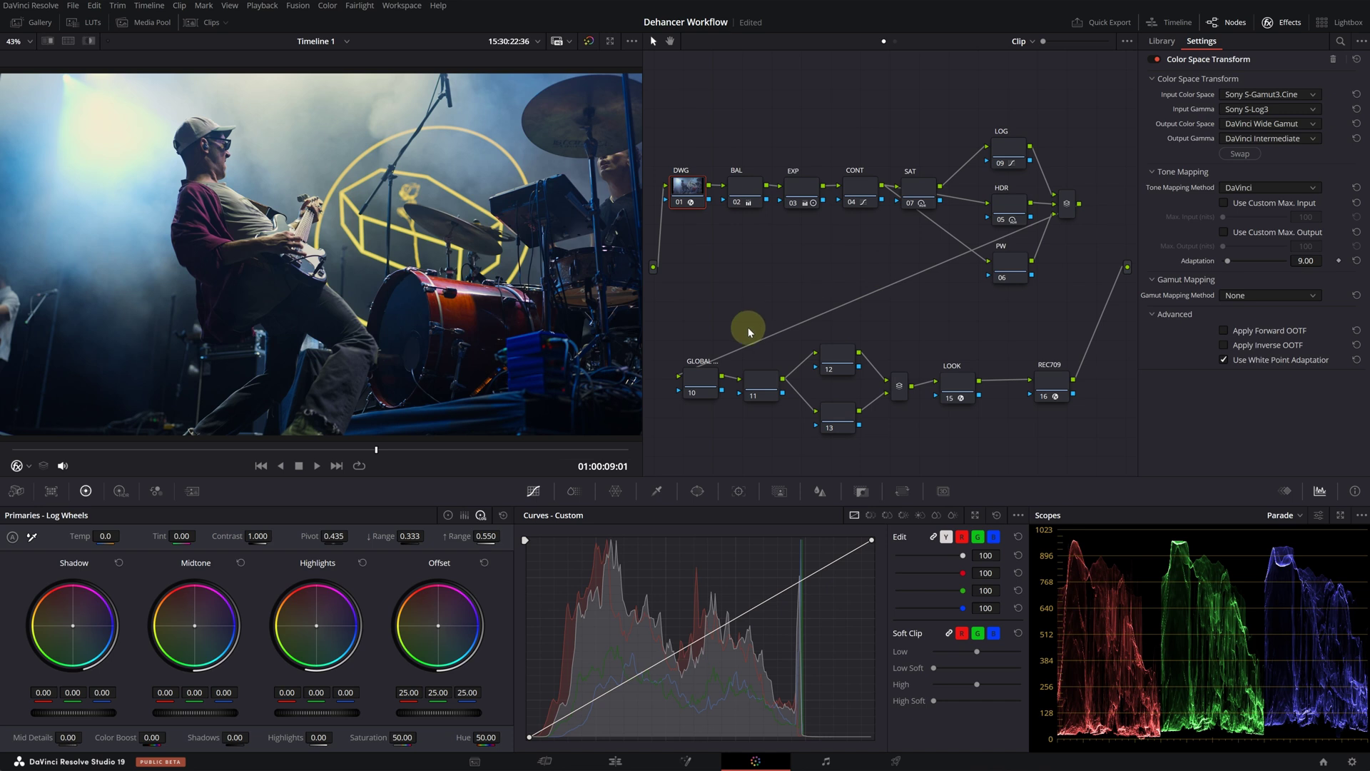
{"action": "left_click", "coordinate": [957, 376]}
{"action": "left_click", "coordinate": [1268, 95]}
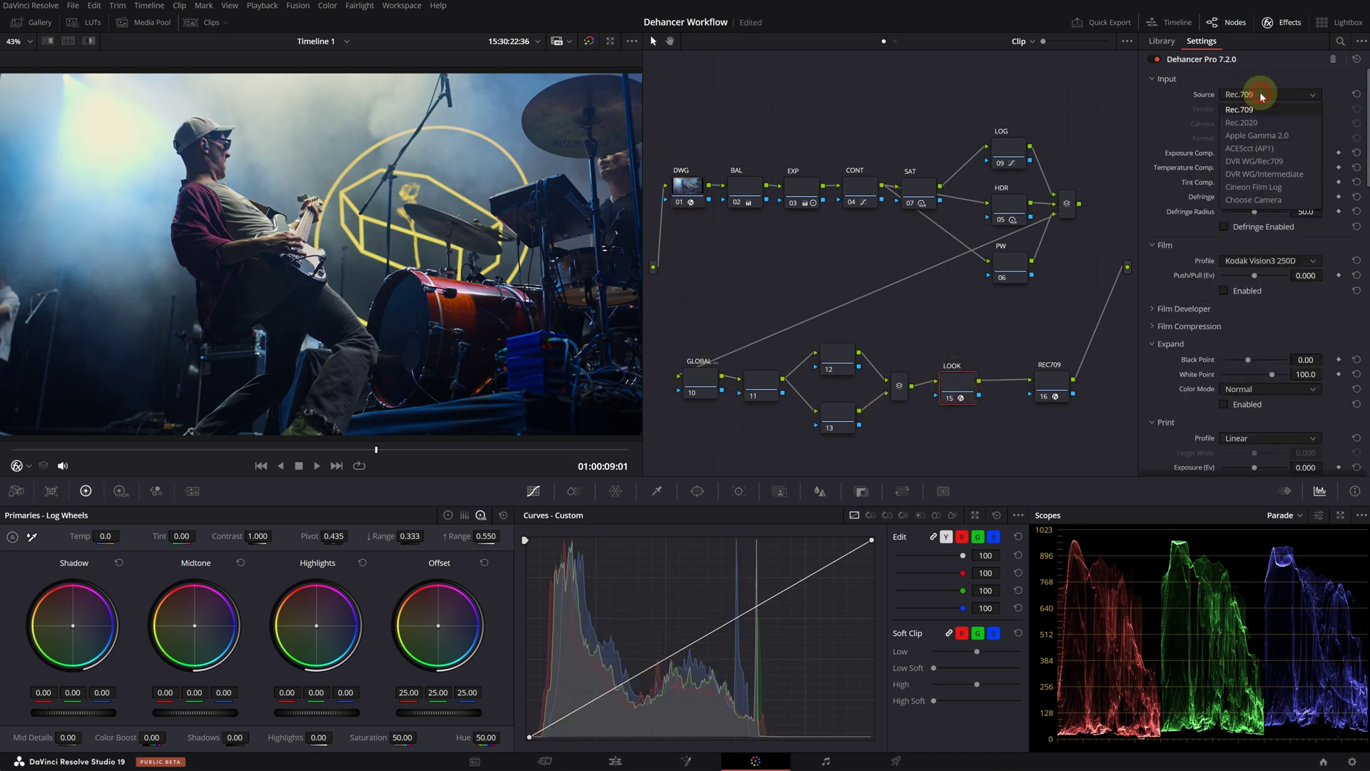
{"action": "left_click", "coordinate": [1246, 175]}
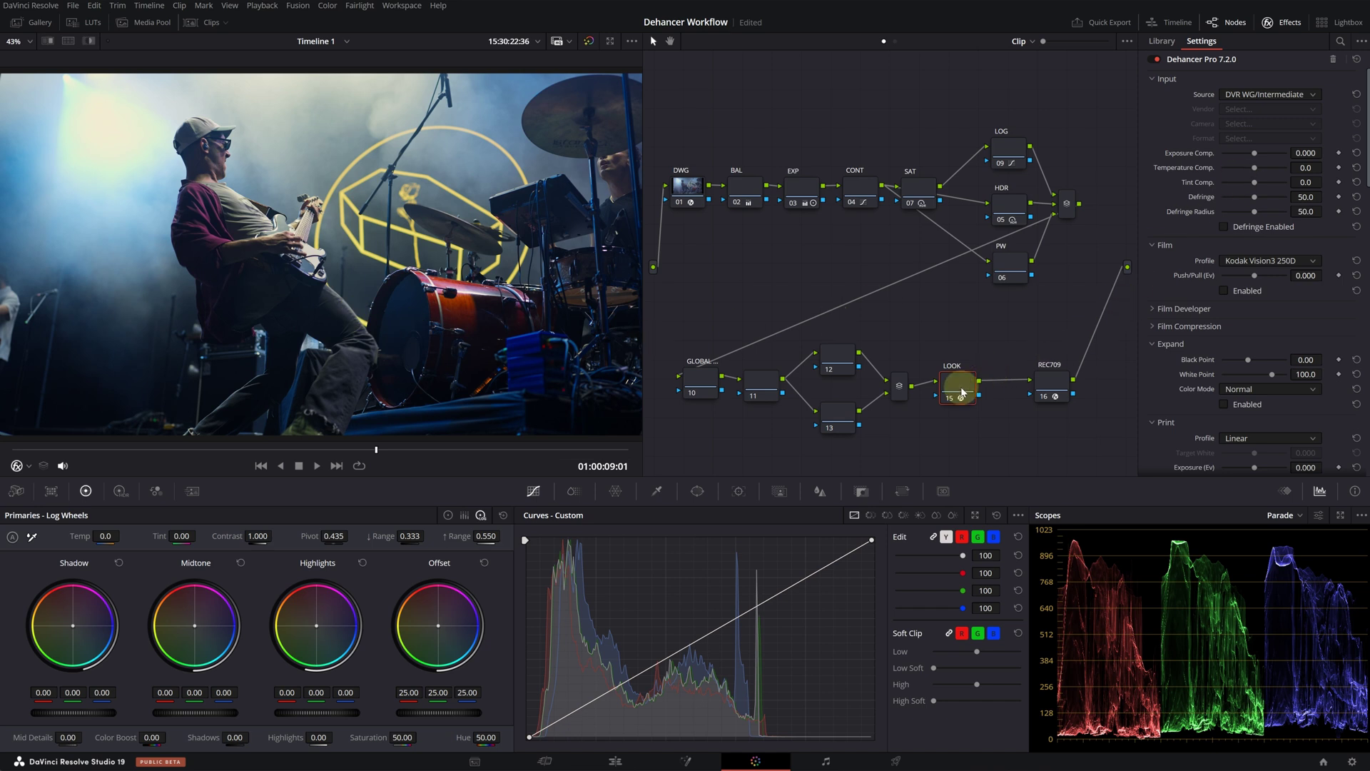
Step: Re-enable Dehancer's Film, Film Developer and Film Compression stages
{"action": "key", "text": "alt+f"}
{"action": "scroll", "coordinate": [1224, 258], "scroll_direction": "down", "scroll_amount": 1}
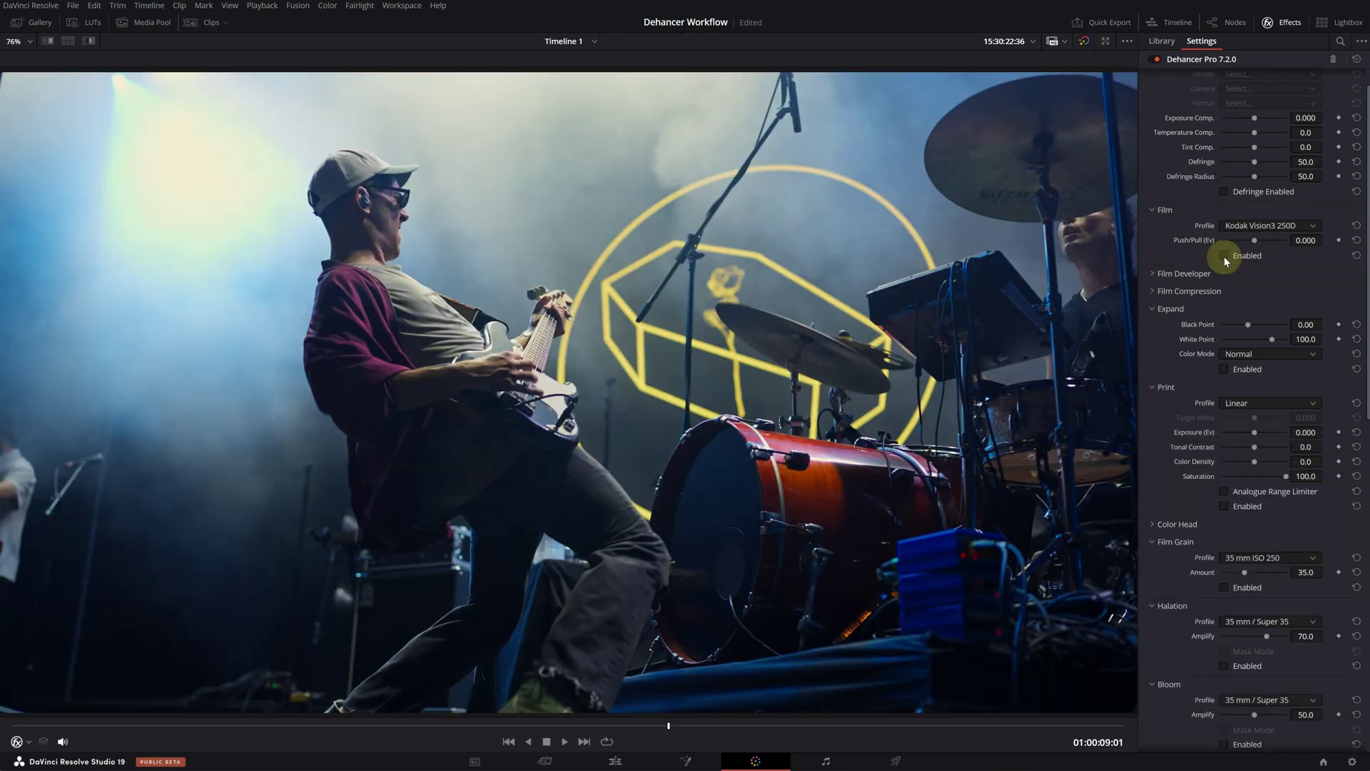
{"action": "left_click", "coordinate": [1223, 256]}
{"action": "scroll", "coordinate": [1223, 255], "scroll_direction": "down", "scroll_amount": 1}
{"action": "left_click", "coordinate": [1162, 238]}
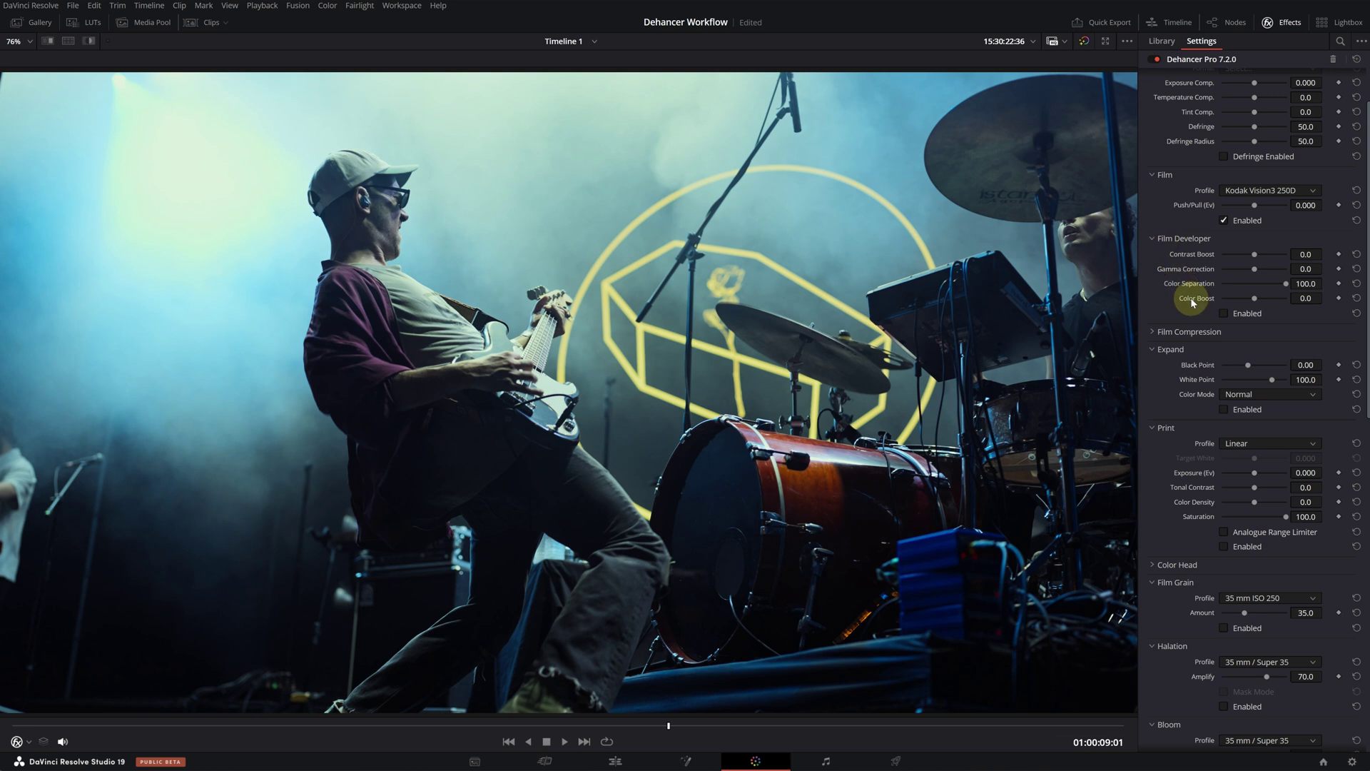
{"action": "left_click", "coordinate": [1224, 314]}
{"action": "scroll", "coordinate": [1167, 247], "scroll_direction": "down", "scroll_amount": 1}
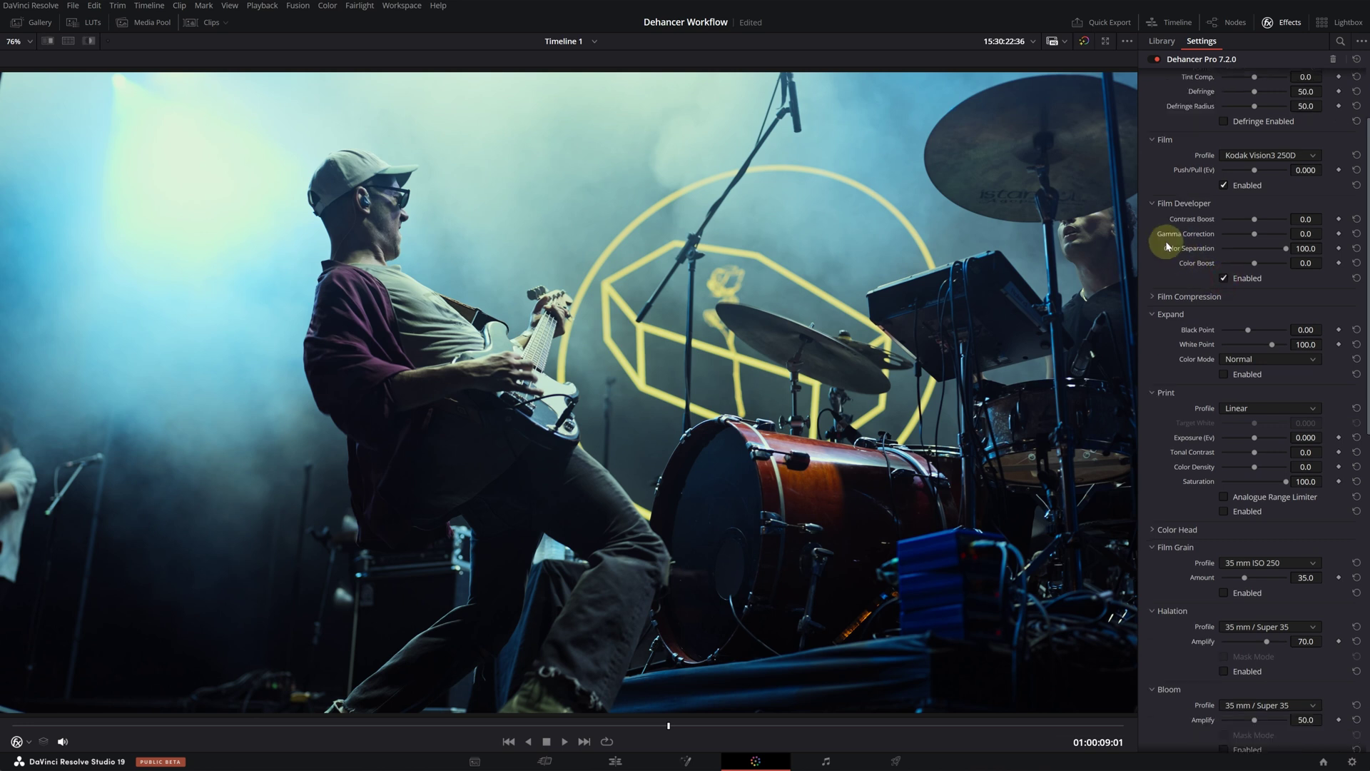
{"action": "left_click", "coordinate": [1171, 297]}
{"action": "left_click", "coordinate": [1223, 371]}
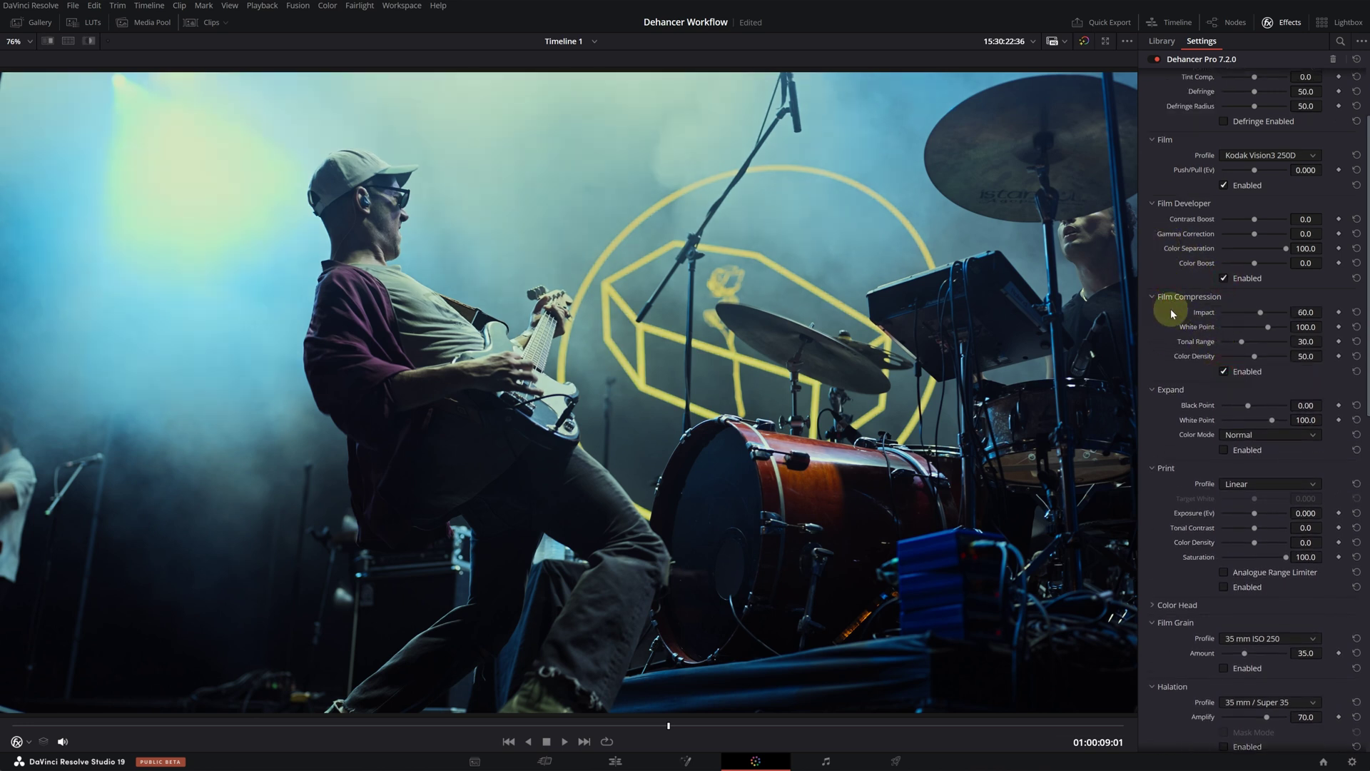
Step: Choose Kodak 2383 Print Film as the Dehancer print profile
{"action": "scroll", "coordinate": [1171, 312], "scroll_direction": "down", "scroll_amount": 1}
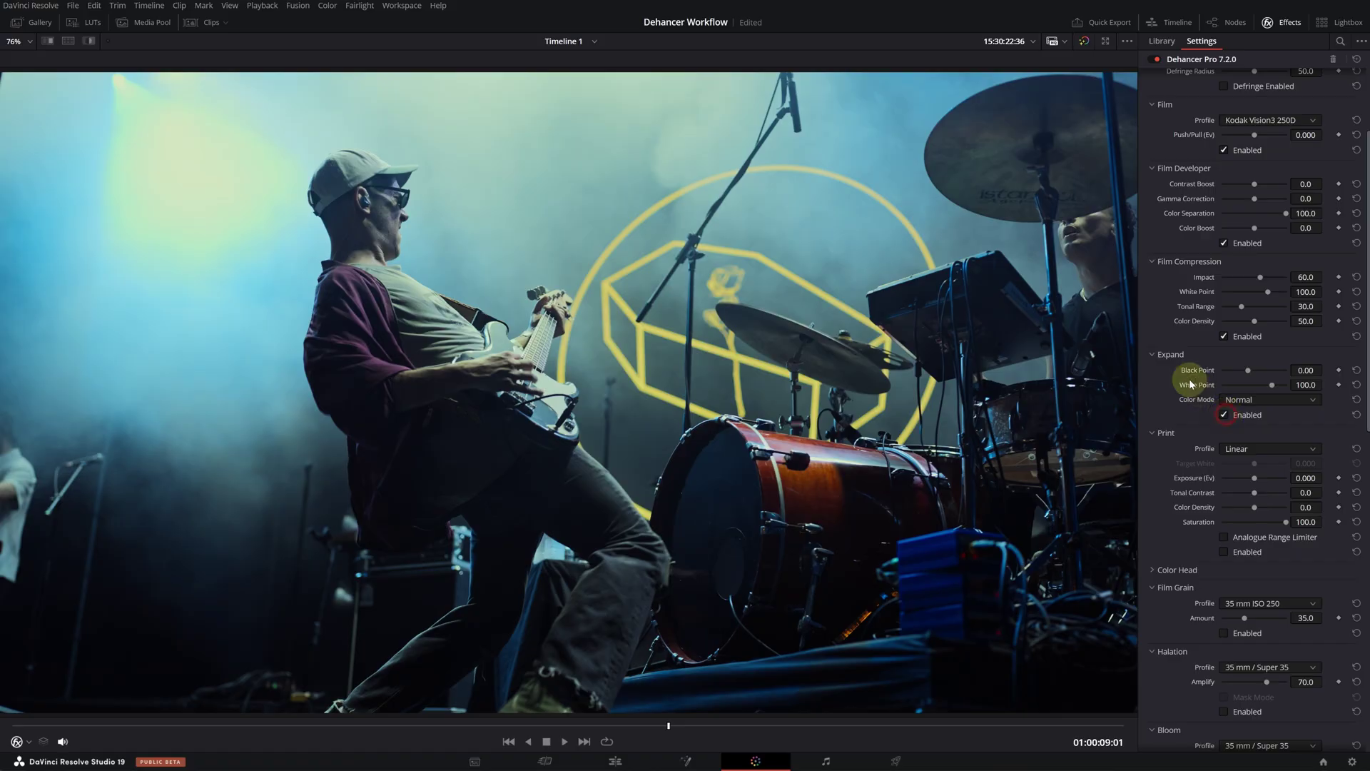
{"action": "scroll", "coordinate": [1184, 374], "scroll_direction": "down", "scroll_amount": 2}
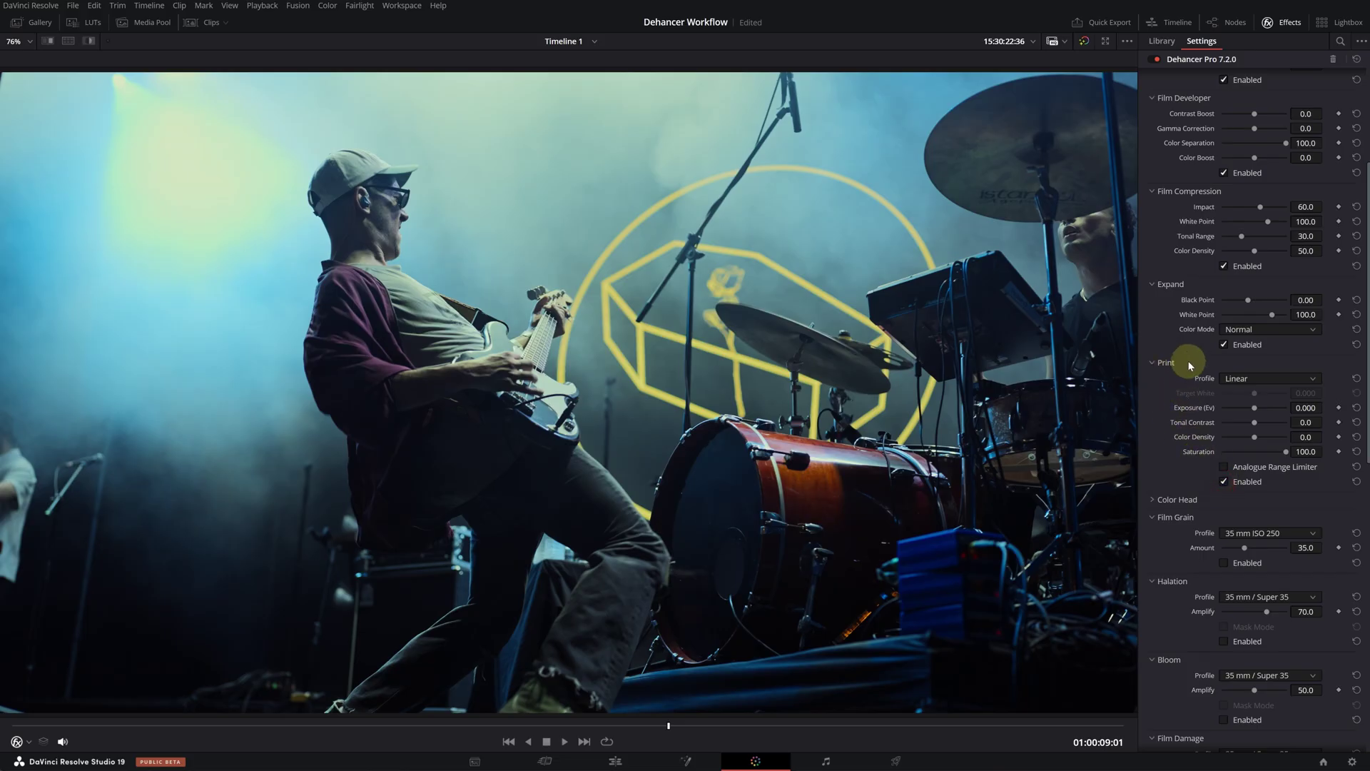
{"action": "scroll", "coordinate": [1189, 365], "scroll_direction": "up", "scroll_amount": 1}
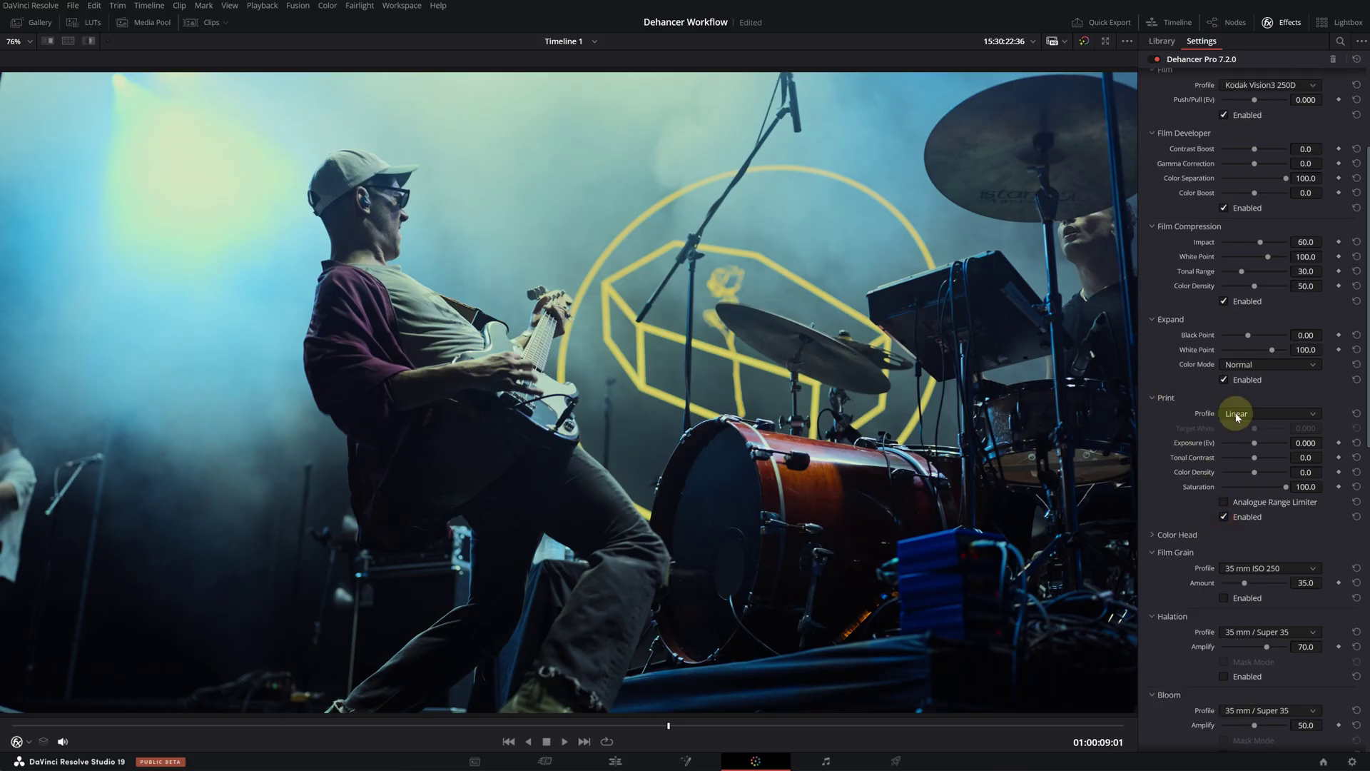
{"action": "left_click", "coordinate": [1236, 413]}
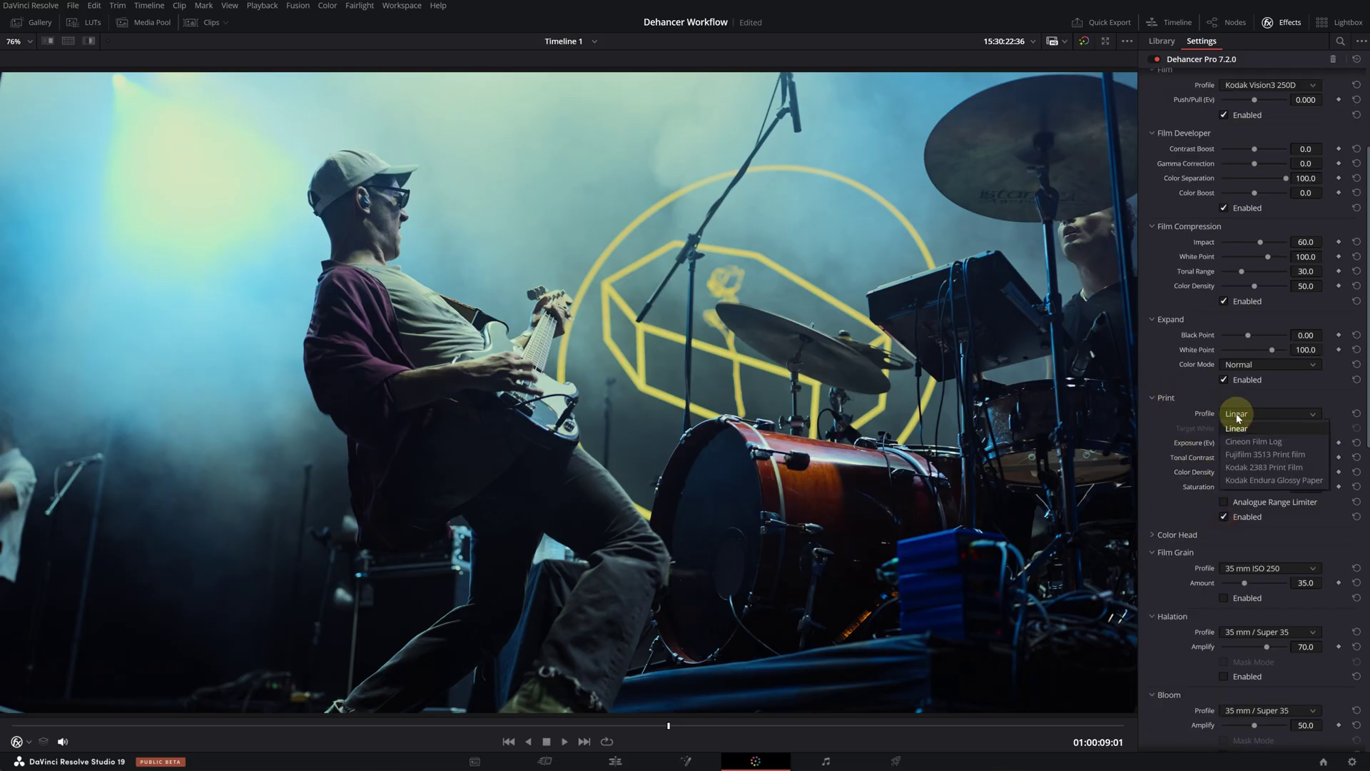
{"action": "left_click", "coordinate": [1262, 468]}
Step: Expand Color Head and tick Enabled so its adjustments apply to the clip
{"action": "scroll", "coordinate": [1163, 482], "scroll_direction": "down", "scroll_amount": 1}
{"action": "left_click", "coordinate": [1176, 499]}
{"action": "left_click", "coordinate": [1225, 648]}
{"action": "scroll", "coordinate": [1213, 593], "scroll_direction": "down", "scroll_amount": 6}
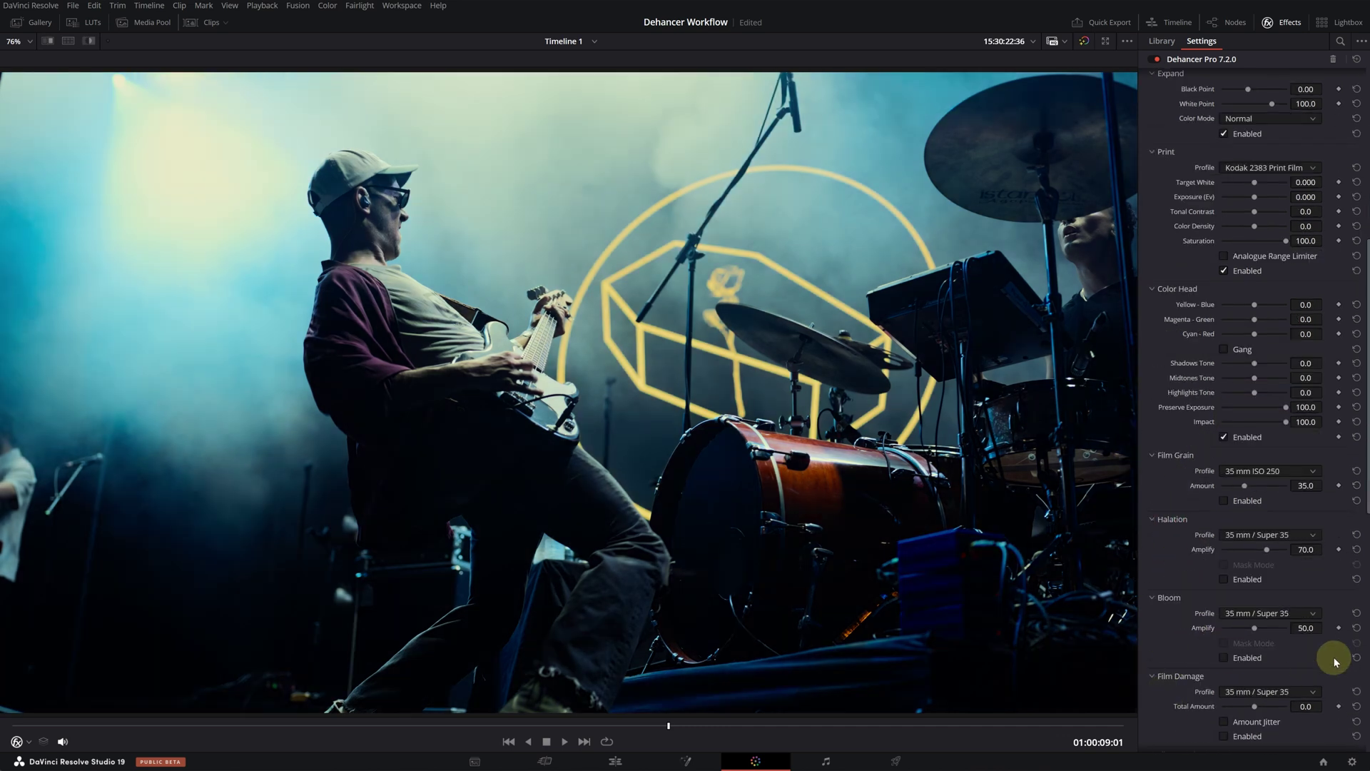
{"action": "scroll", "coordinate": [1184, 607], "scroll_direction": "up", "scroll_amount": 12}
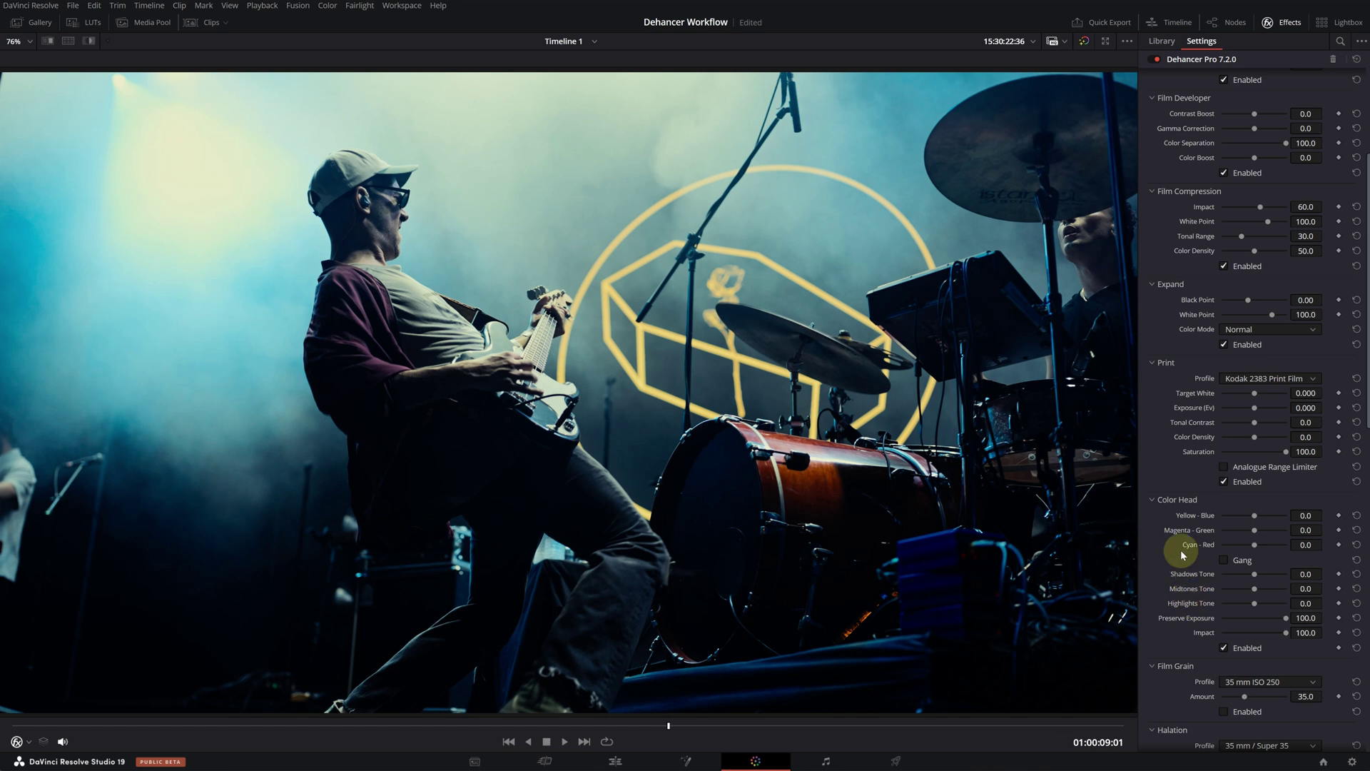
Step: Set Dehancer's film profile to Kodak Portra 400 with Push/Pull -0.312 and Exposure Comp. 0.422
{"action": "left_click", "coordinate": [1265, 262]}
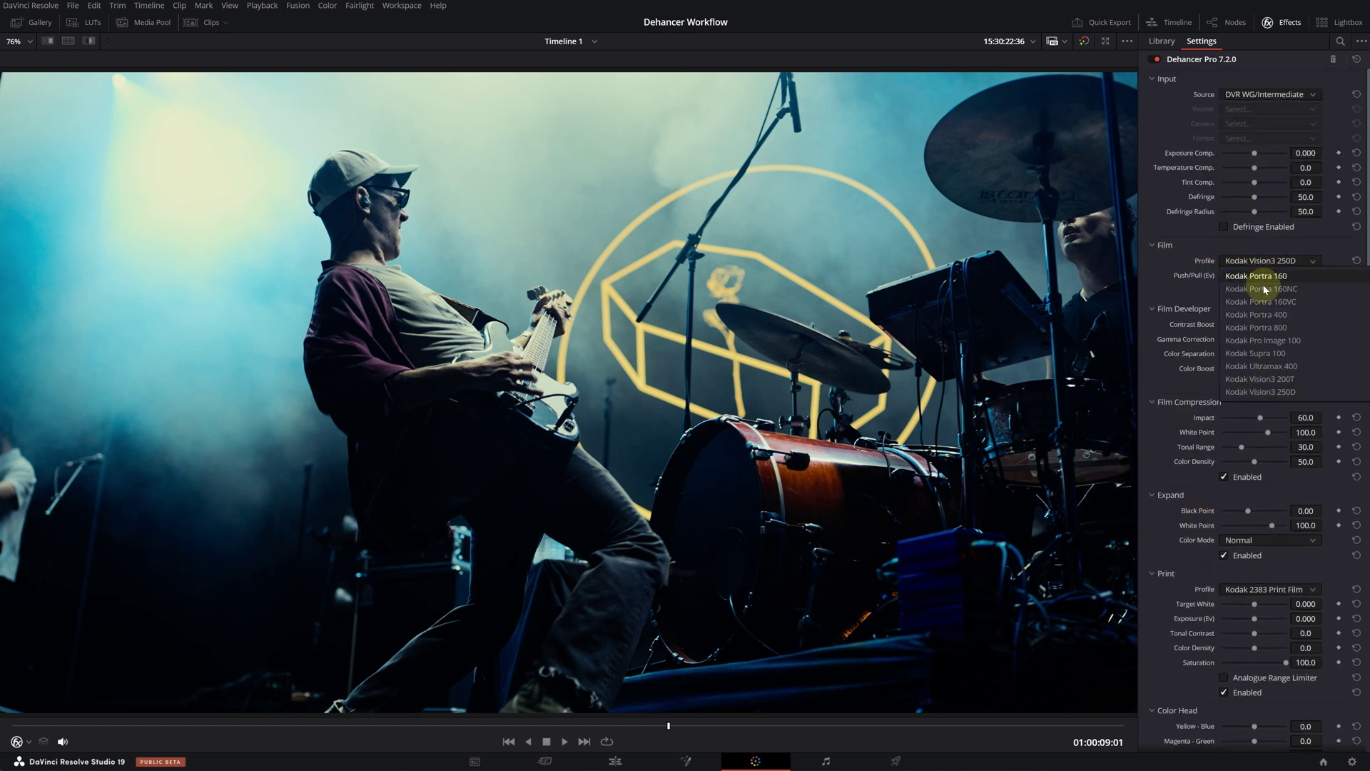
{"action": "scroll", "coordinate": [1277, 300], "scroll_direction": "up", "scroll_amount": 2}
{"action": "left_click", "coordinate": [1249, 275]}
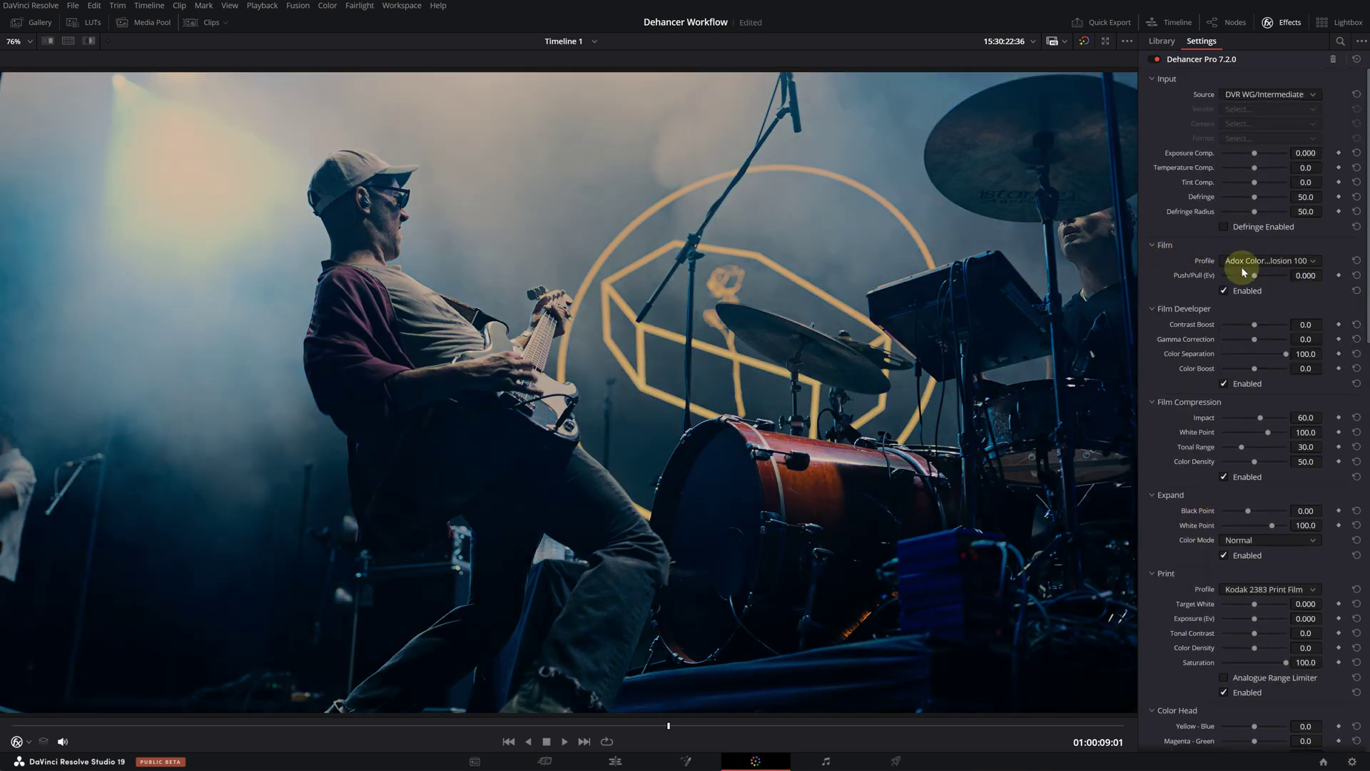
{"action": "scroll", "coordinate": [1243, 264], "scroll_direction": "down", "scroll_amount": 1}
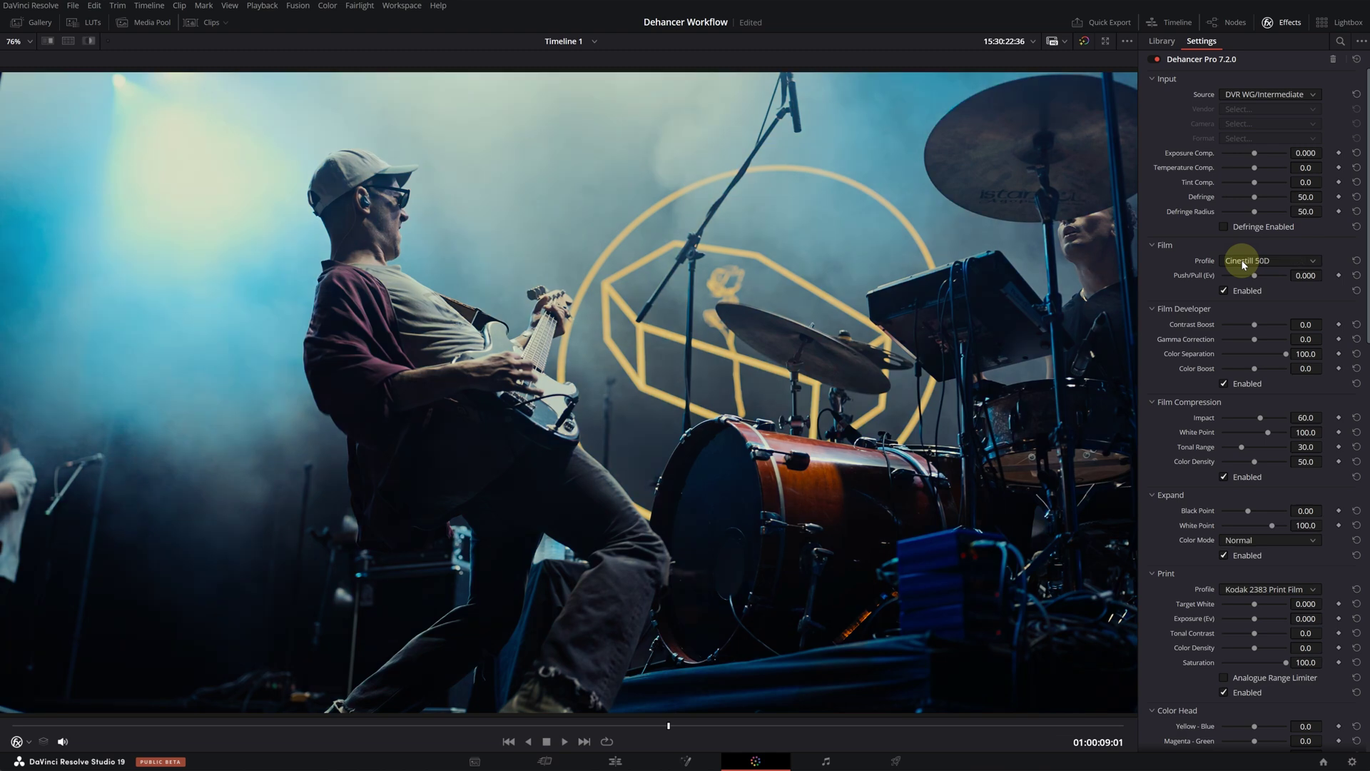
{"action": "scroll", "coordinate": [1243, 264], "scroll_direction": "down", "scroll_amount": 2}
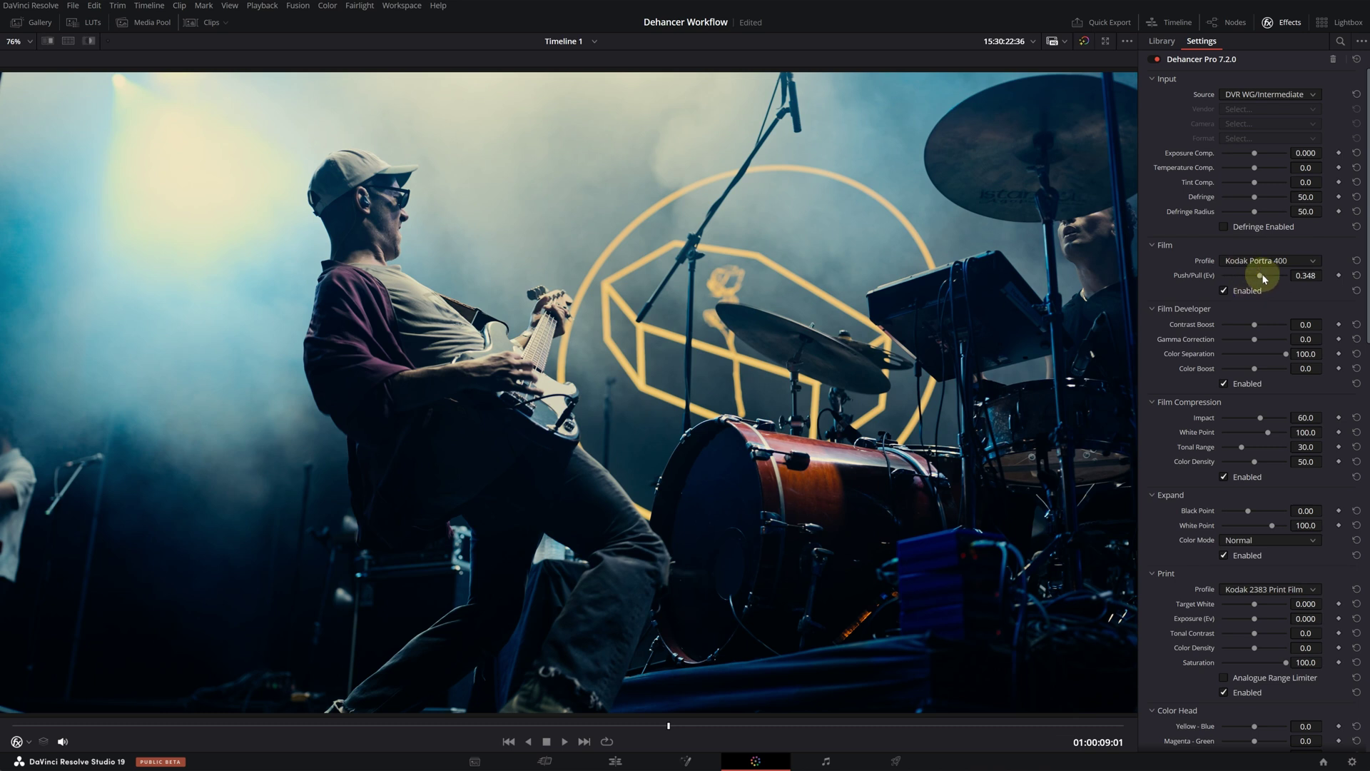
{"action": "left_click_drag", "start_coordinate": [1265, 284], "coordinate": [1243, 301]}
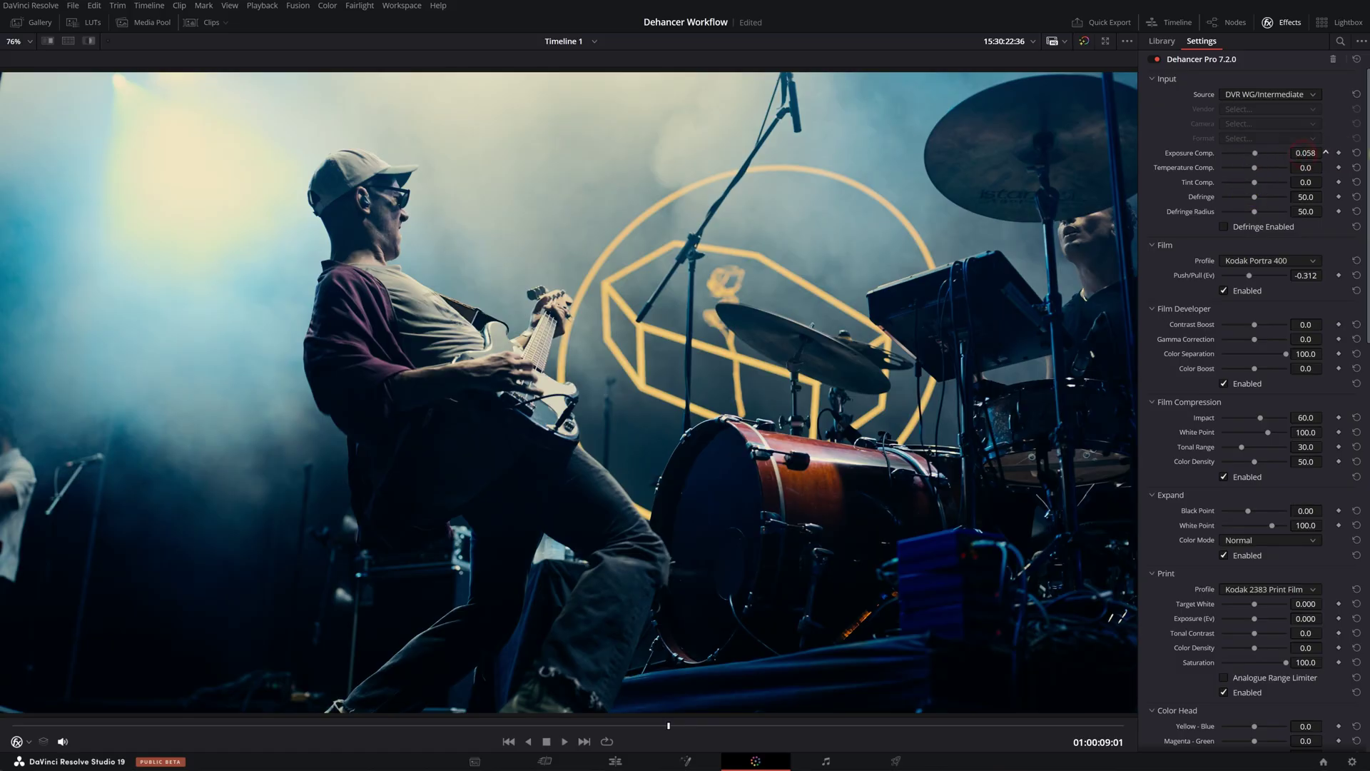
{"action": "left_click_drag", "start_coordinate": [1326, 153], "coordinate": [1225, 172]}
Step: Adjust Film Developer contrast boost, lower gamma correction and boost colour saturation
{"action": "scroll", "coordinate": [1182, 286], "scroll_direction": "down", "scroll_amount": 1}
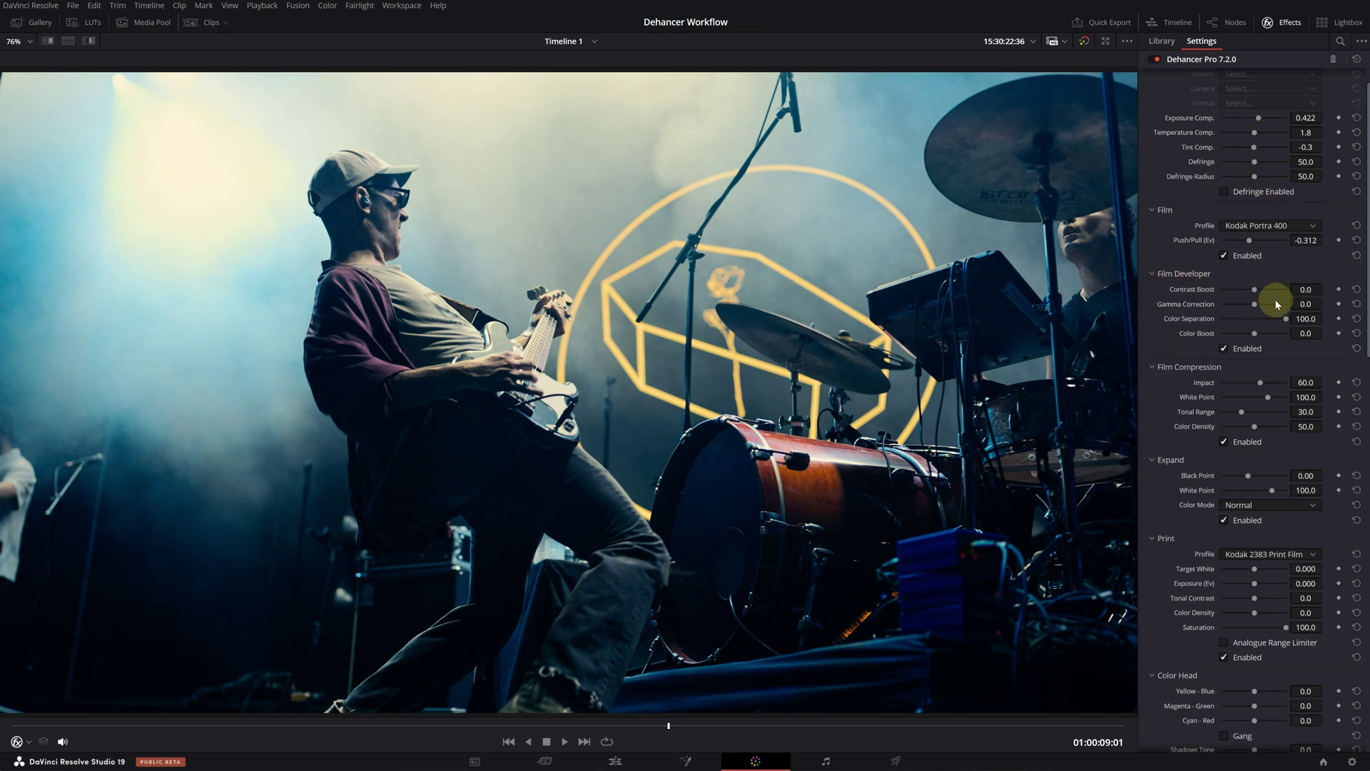
{"action": "scroll", "coordinate": [1208, 276], "scroll_direction": "down", "scroll_amount": 1}
{"action": "left_click_drag", "start_coordinate": [1257, 262], "coordinate": [1269, 275]}
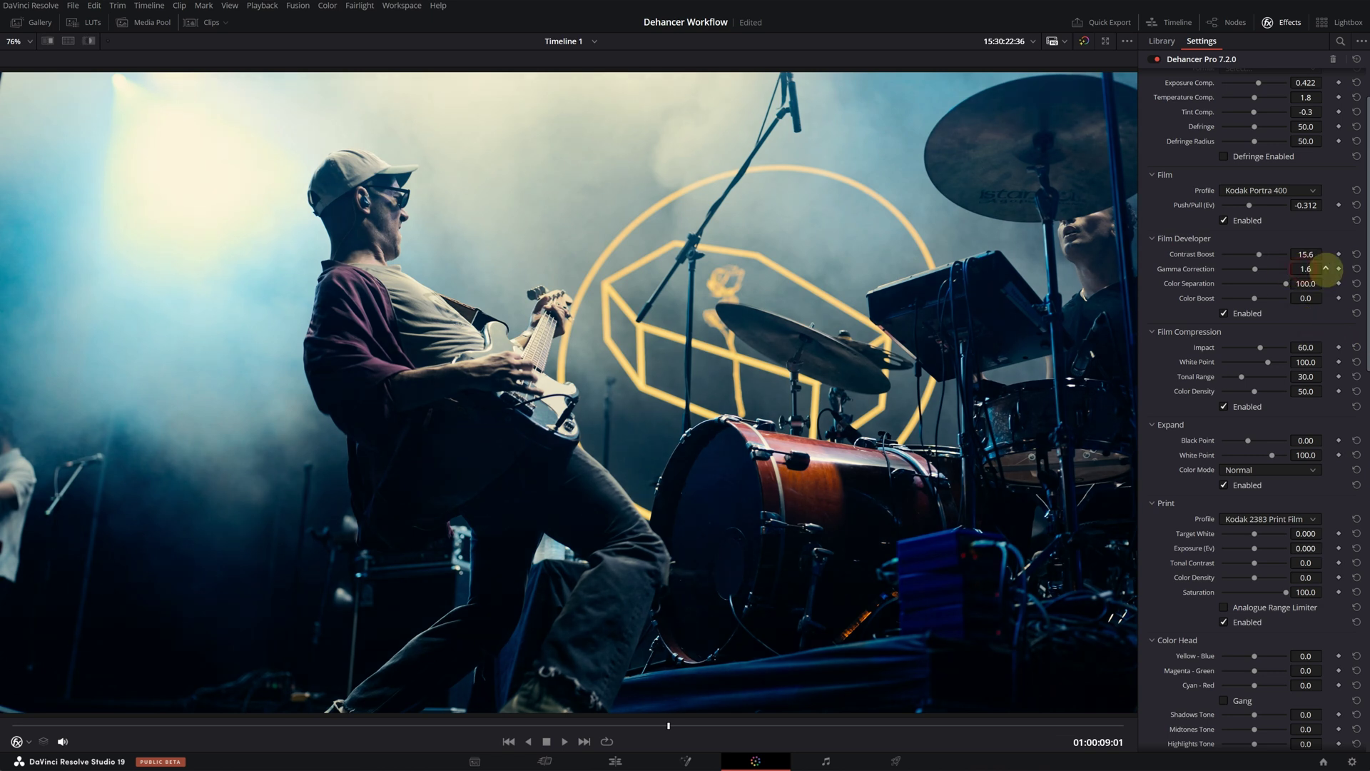
{"action": "left_click_drag", "start_coordinate": [557, 406], "coordinate": [488, 413]}
{"action": "mouse_move", "coordinate": [1305, 299]}
{"action": "left_mouse_down"}
{"action": "mouse_move", "coordinate": [702, 390]}
{"action": "mouse_move", "coordinate": [681, 405]}
{"action": "mouse_move", "coordinate": [848, 426]}
{"action": "mouse_move", "coordinate": [704, 430]}
{"action": "mouse_move", "coordinate": [819, 463]}
{"action": "mouse_move", "coordinate": [665, 451]}
{"action": "mouse_move", "coordinate": [1294, 297]}
{"action": "left_mouse_up"}
Step: Tune the Film Compression sliders, lowering colour density, and toggle compression off and on to compare
{"action": "scroll", "coordinate": [1163, 246], "scroll_direction": "down", "scroll_amount": 2}
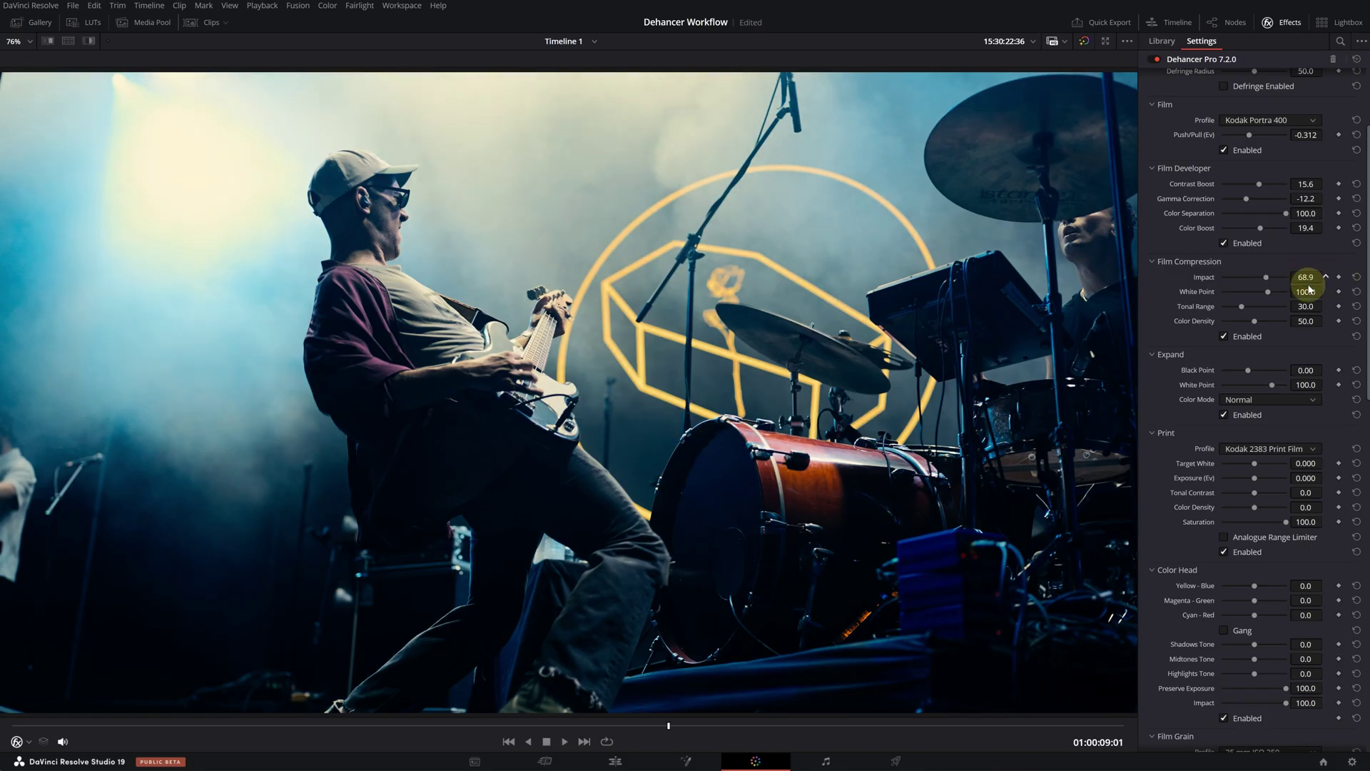
{"action": "left_click_drag", "start_coordinate": [1306, 307], "coordinate": [1336, 305]}
{"action": "scroll", "coordinate": [1347, 314], "scroll_direction": "down", "scroll_amount": 1}
{"action": "left_click_drag", "start_coordinate": [932, 459], "coordinate": [760, 452]}
{"action": "left_click", "coordinate": [1225, 301]}
{"action": "left_click", "coordinate": [1225, 301]}
{"action": "left_click", "coordinate": [1226, 302]}
{"action": "left_click", "coordinate": [1225, 301]}
{"action": "left_click", "coordinate": [1225, 301]}
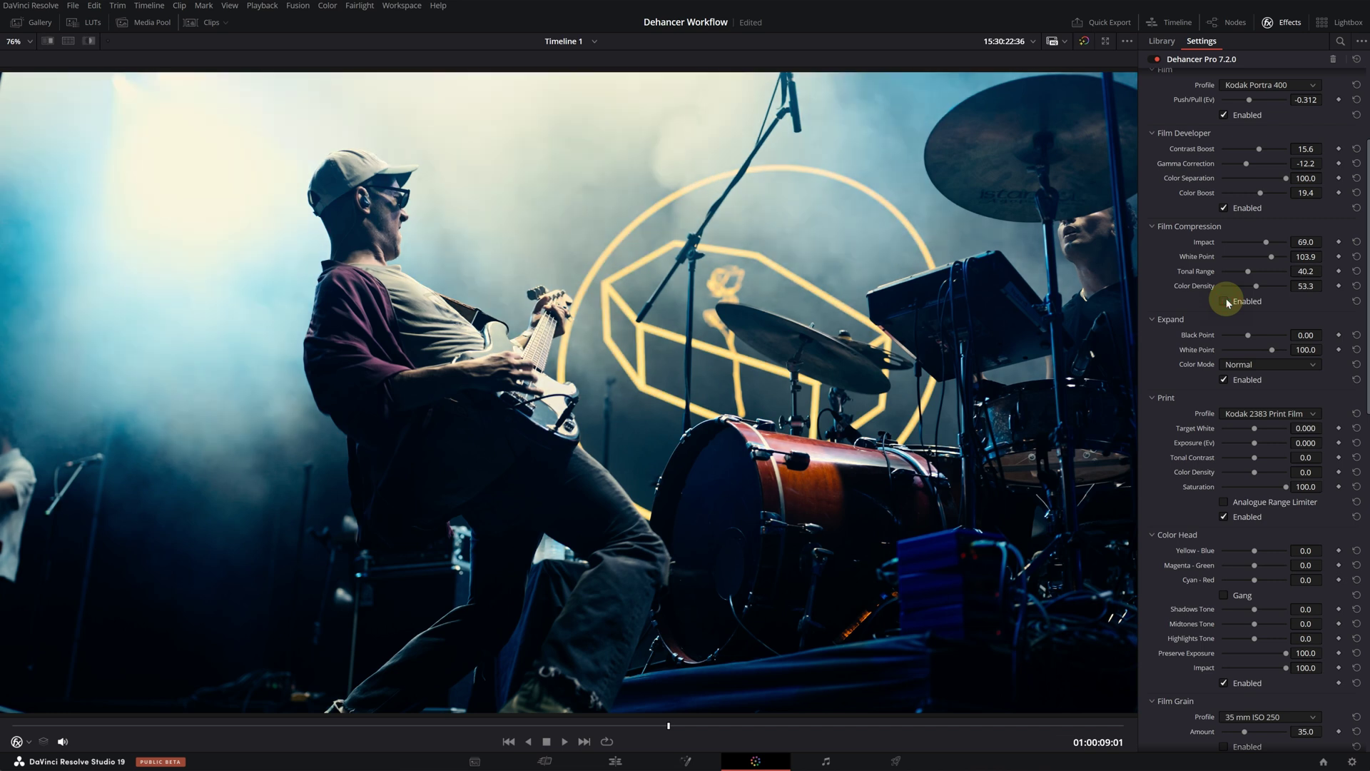
{"action": "left_click", "coordinate": [1225, 302]}
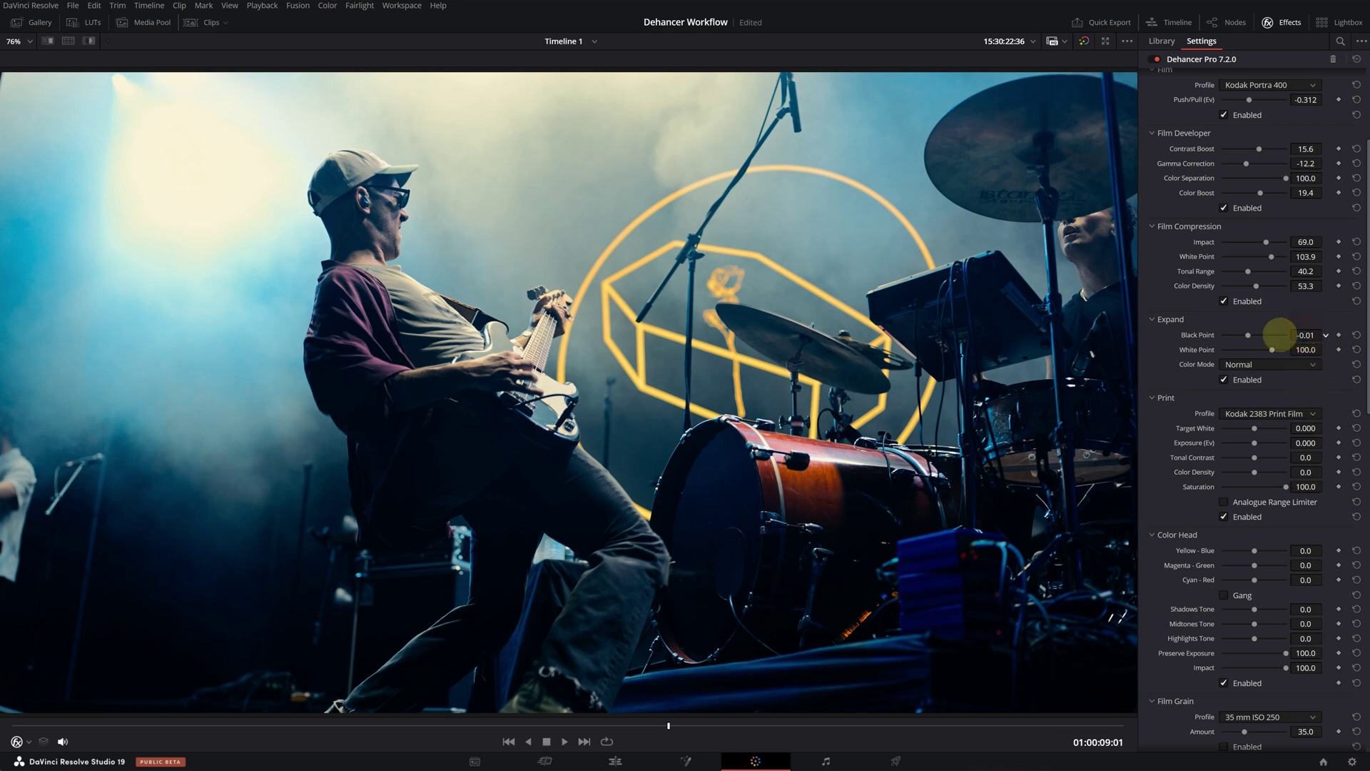
Step: Set Expand Black Point to -2.38 and White Point to 105.5
{"action": "left_click_drag", "start_coordinate": [1280, 335], "coordinate": [1157, 368]}
{"action": "left_click_drag", "start_coordinate": [1313, 350], "coordinate": [1345, 352]}
{"action": "scroll", "coordinate": [1167, 310], "scroll_direction": "down", "scroll_amount": 2}
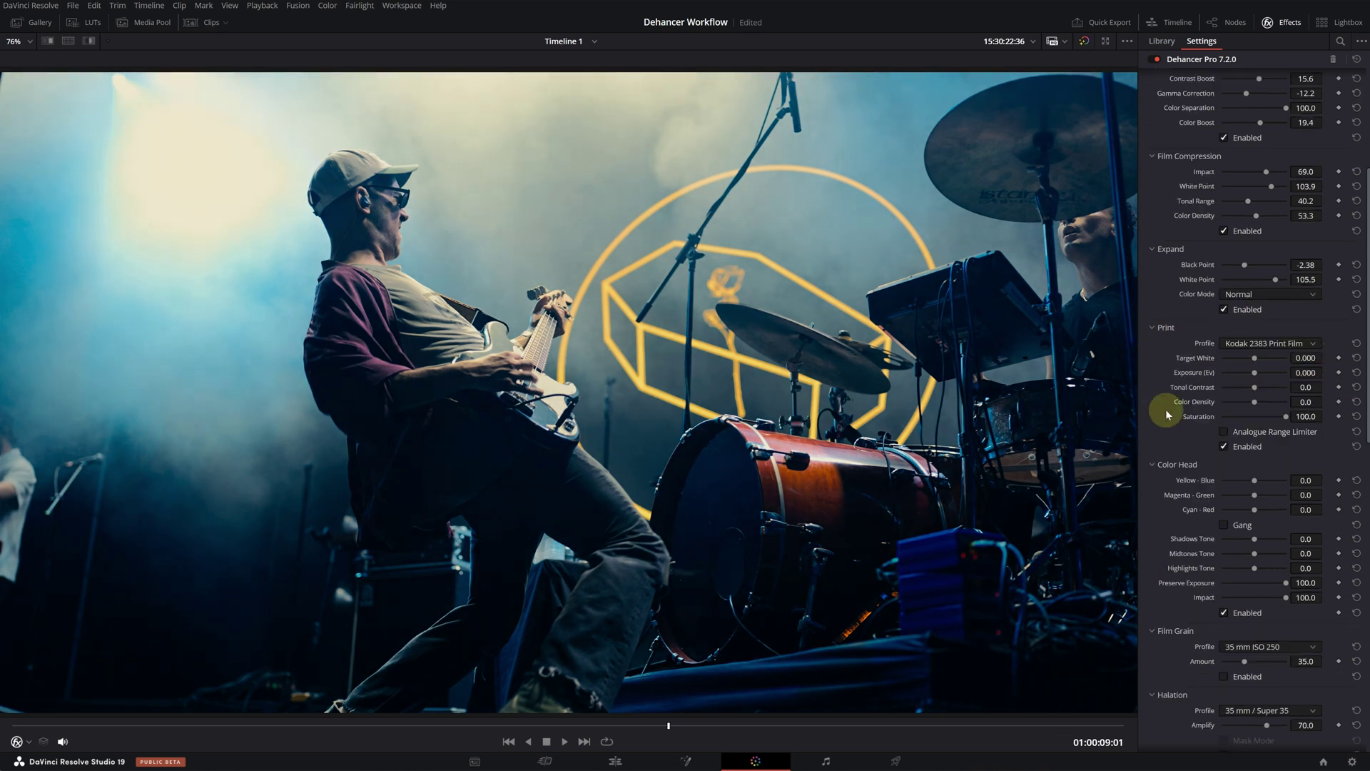
Step: Raise the 2383 print target white to 0.316 and set Color Head balance, Cyan-Red 3.5
{"action": "left_click_drag", "start_coordinate": [1305, 358], "coordinate": [1345, 372]}
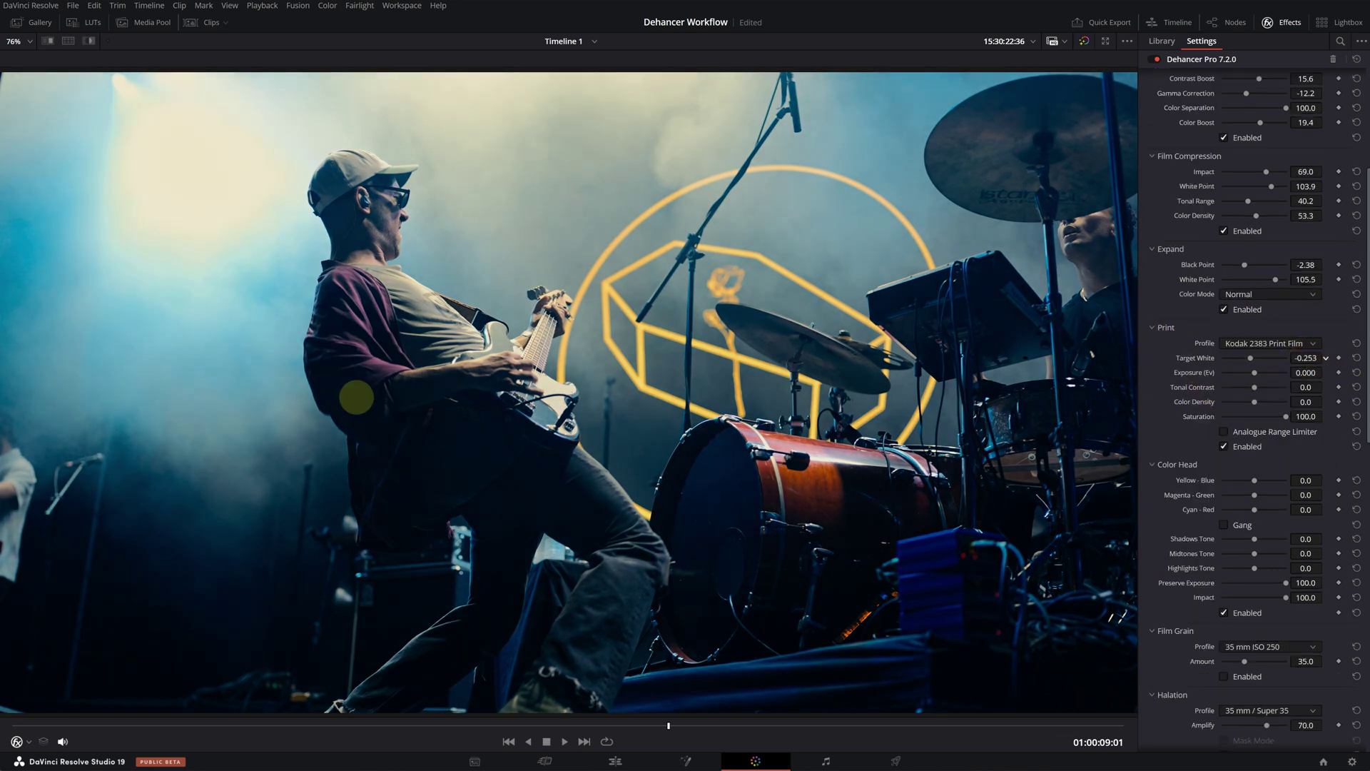
{"action": "left_click_drag", "start_coordinate": [359, 398], "coordinate": [589, 420]}
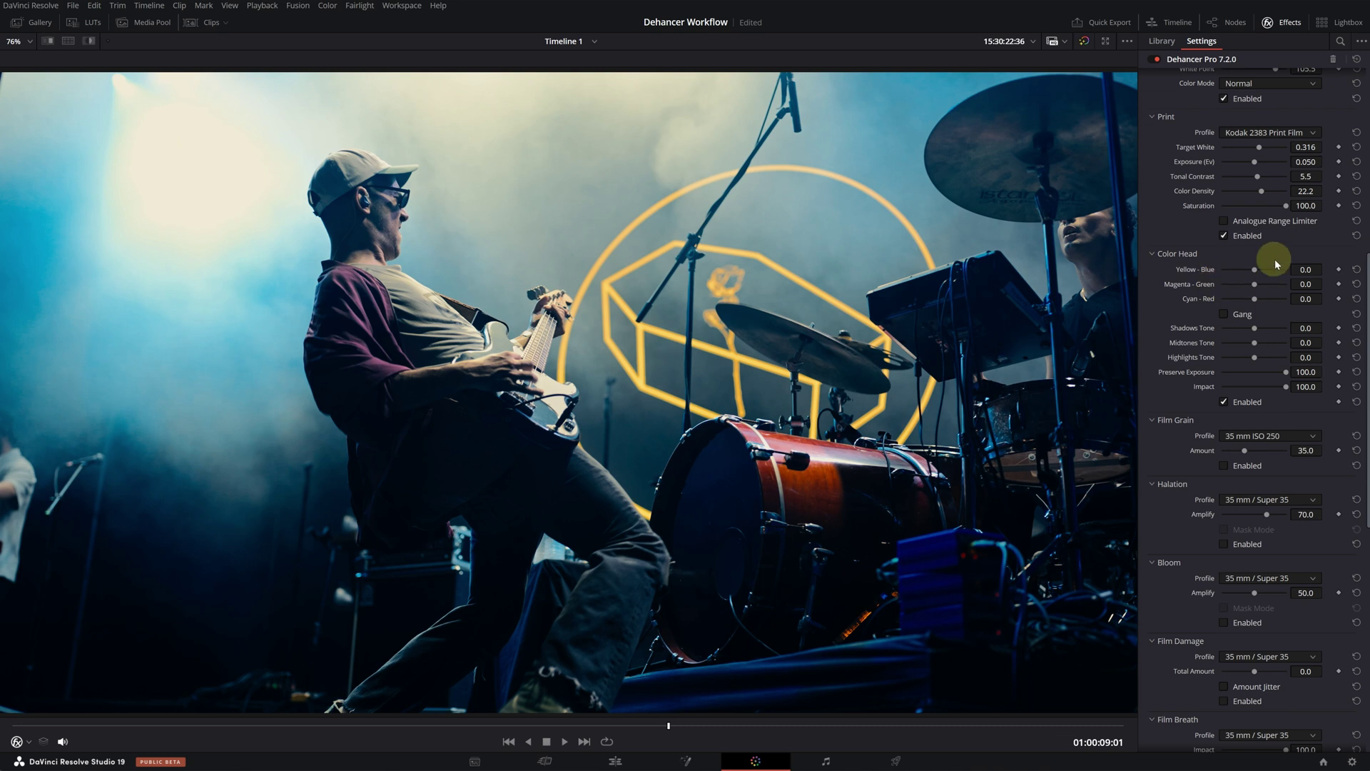
{"action": "left_click_drag", "start_coordinate": [1304, 271], "coordinate": [1288, 274]}
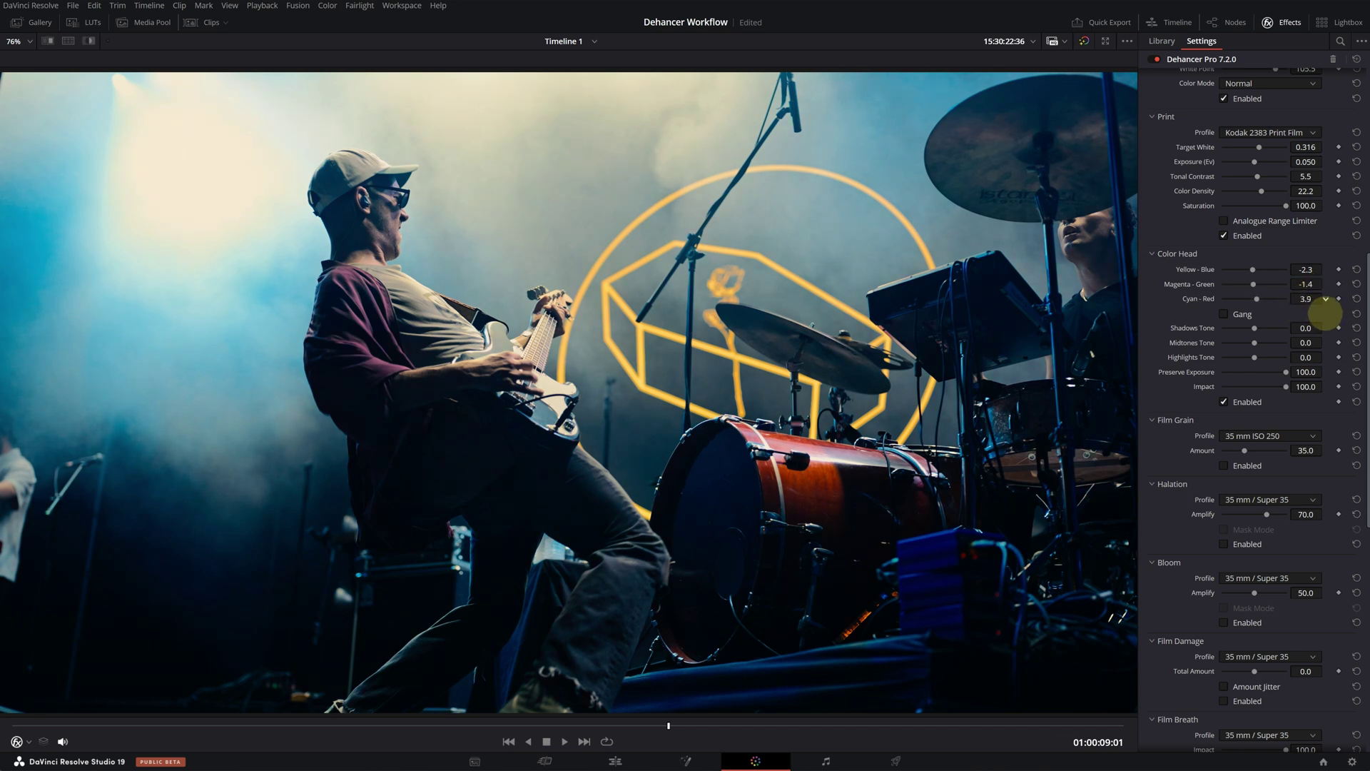
{"action": "left_click_drag", "start_coordinate": [1326, 313], "coordinate": [1325, 317]}
{"action": "left_click", "coordinate": [1225, 402]}
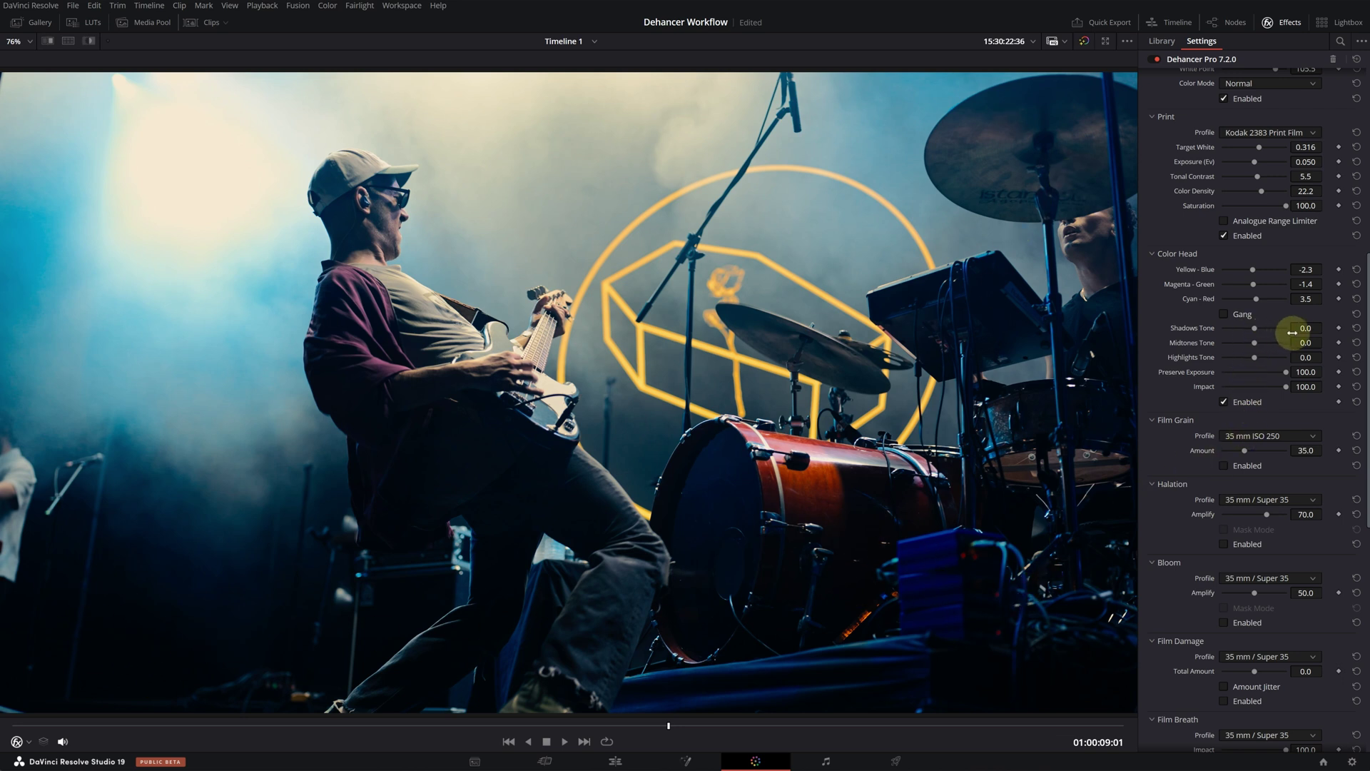
Step: Set Color Head tones: Shadows 51.5, Midtones 11.6, Highlights -5.9
{"action": "mouse_move", "coordinate": [1294, 333]}
{"action": "left_mouse_down"}
{"action": "mouse_move", "coordinate": [1192, 336]}
{"action": "mouse_move", "coordinate": [1277, 335]}
{"action": "left_mouse_up"}
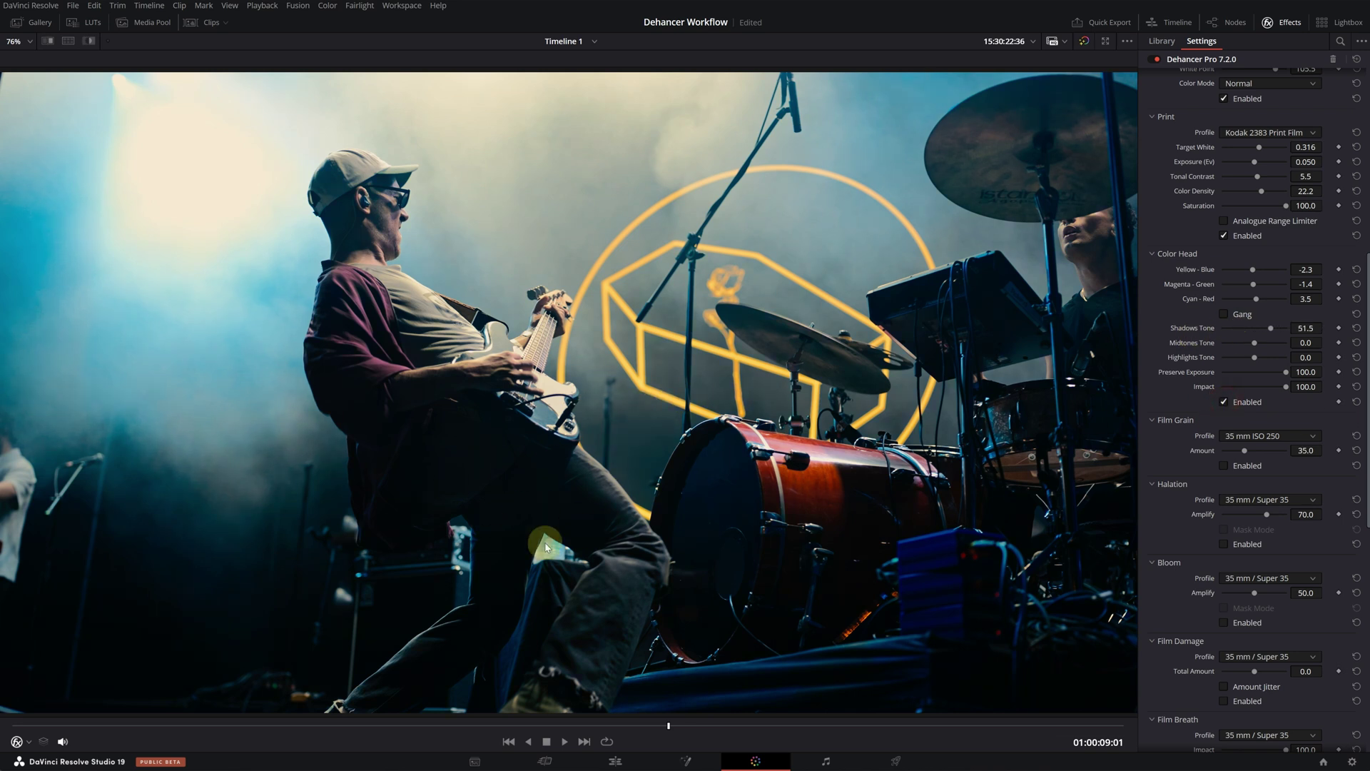
{"action": "left_click_drag", "start_coordinate": [1309, 343], "coordinate": [1339, 363]}
{"action": "scroll", "coordinate": [1162, 312], "scroll_direction": "down", "scroll_amount": 1}
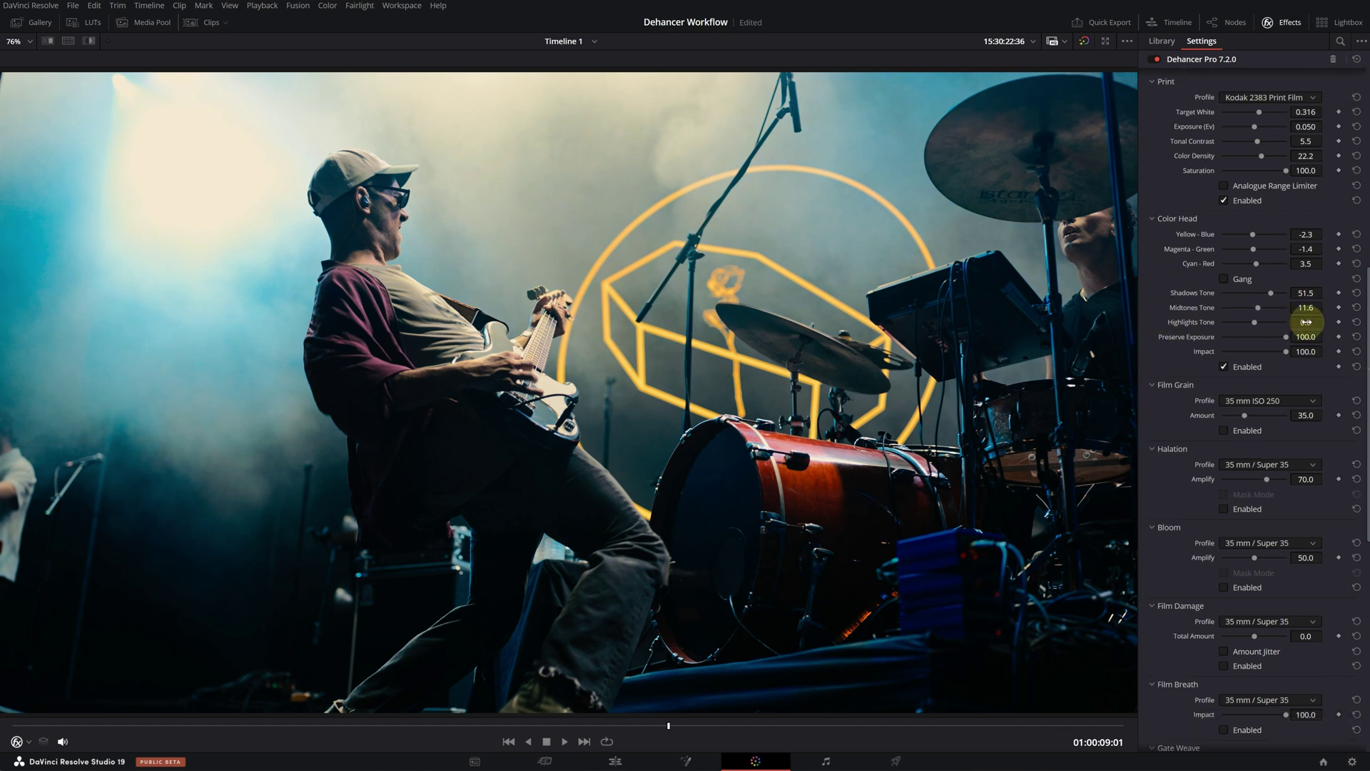
{"action": "left_click_drag", "start_coordinate": [1297, 321], "coordinate": [1256, 335]}
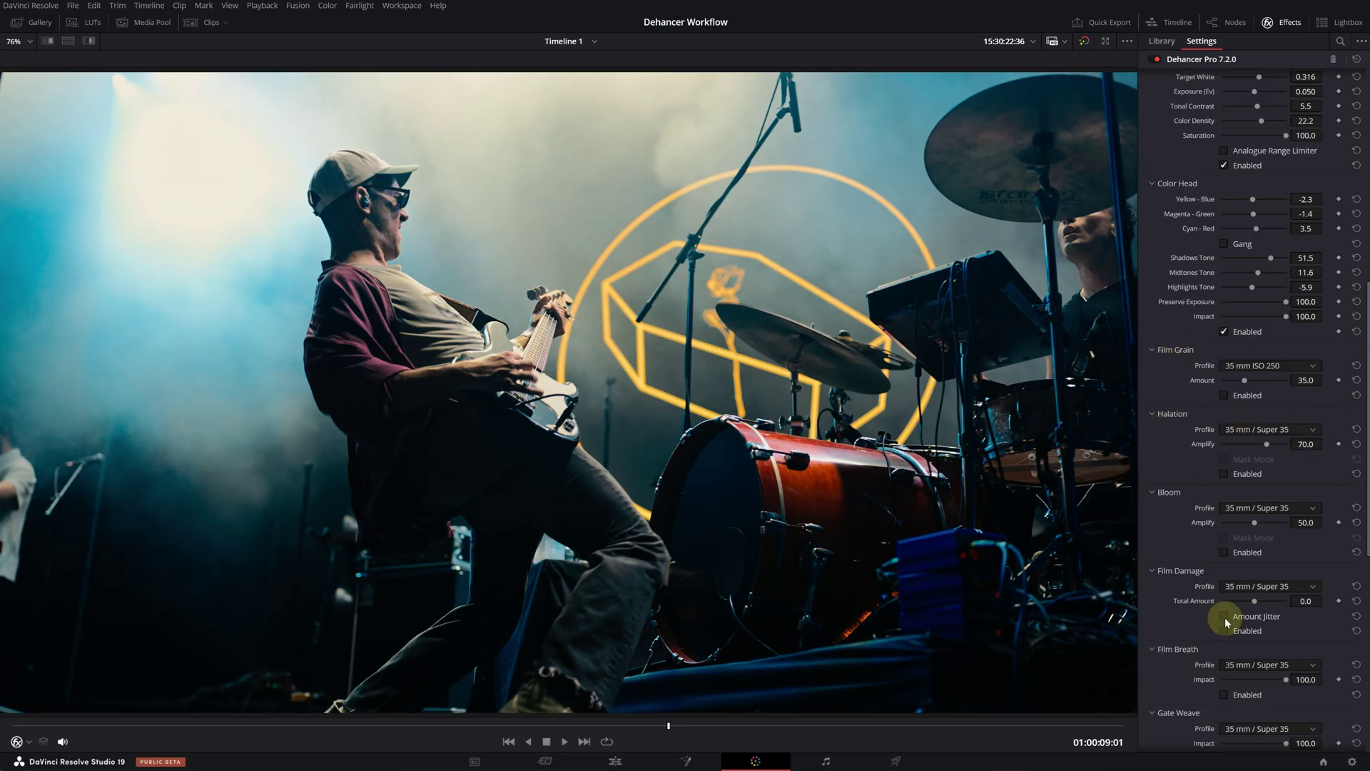
Step: Enable film grain and reduce its amount, midtones and shadows grain
{"action": "scroll", "coordinate": [1217, 320], "scroll_direction": "down", "scroll_amount": 2}
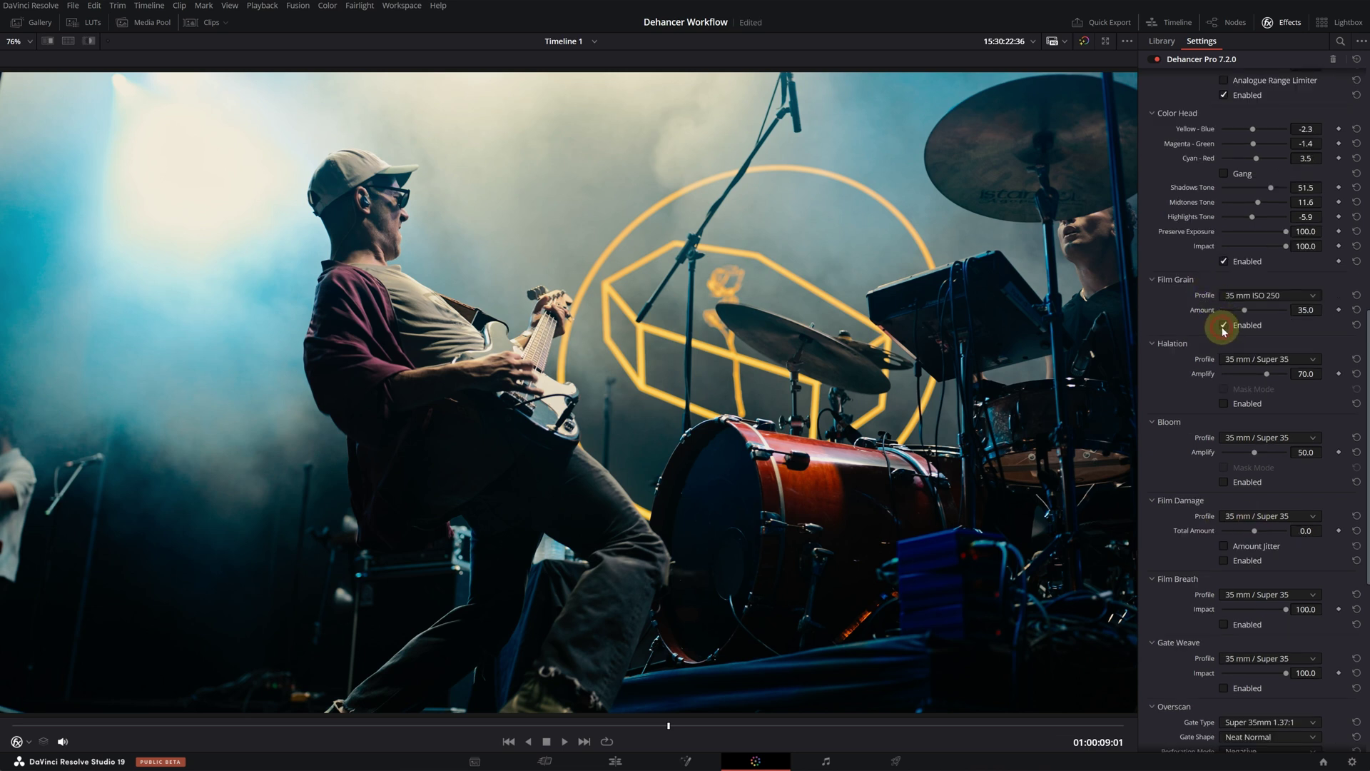
{"action": "left_click", "coordinate": [1224, 325]}
{"action": "left_click_drag", "start_coordinate": [1295, 324], "coordinate": [1201, 368]}
{"action": "left_click_drag", "start_coordinate": [1291, 368], "coordinate": [1056, 378]}
{"action": "scroll", "coordinate": [1056, 379], "scroll_direction": "up", "scroll_amount": 2}
{"action": "left_click_drag", "start_coordinate": [1304, 353], "coordinate": [1284, 357]}
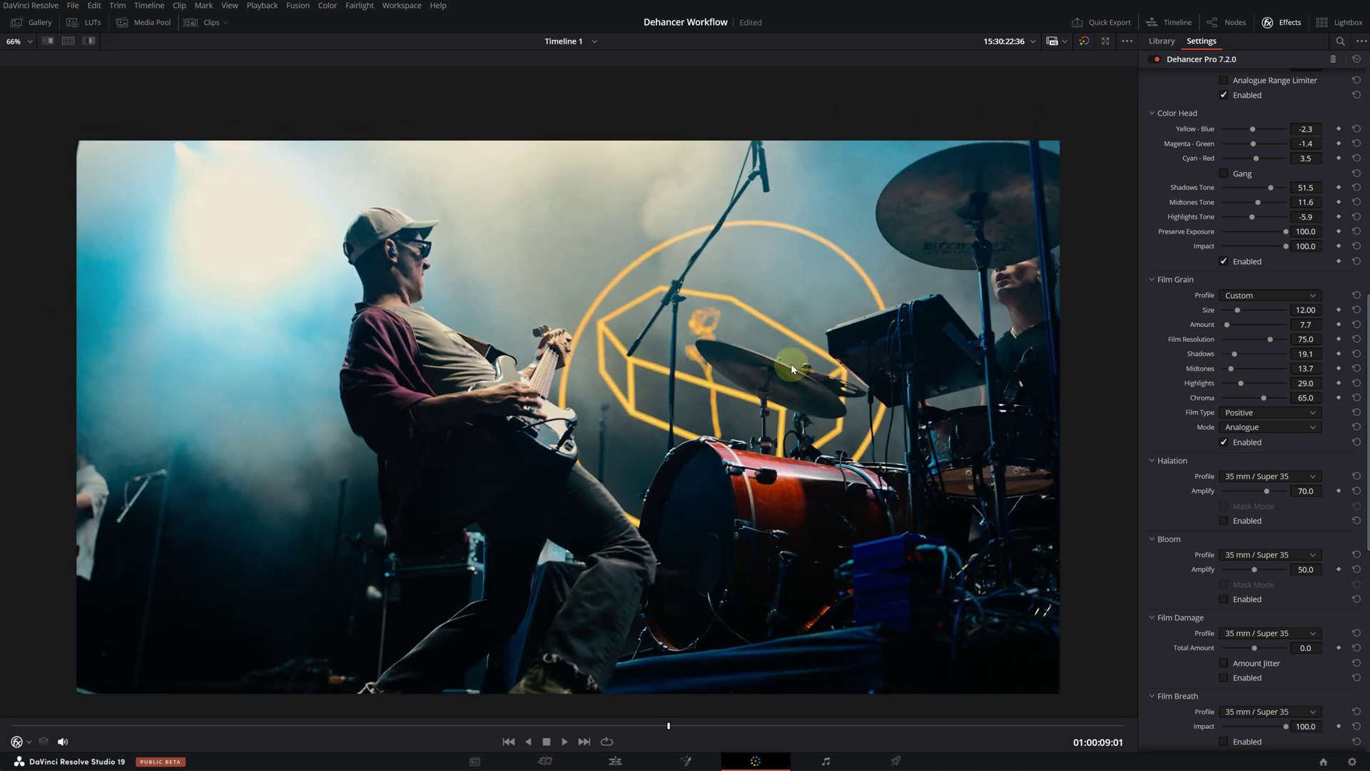
Step: Enable halation with a no-remjet profile at strength 28.5, and turn on bloom
{"action": "left_click", "coordinate": [1235, 378]}
{"action": "left_click", "coordinate": [1246, 338]}
{"action": "left_click", "coordinate": [1245, 337]}
{"action": "scroll", "coordinate": [1243, 337], "scroll_direction": "down", "scroll_amount": 2}
{"action": "left_click_drag", "start_coordinate": [1273, 350], "coordinate": [1241, 350]}
{"action": "left_click", "coordinate": [1224, 458]}
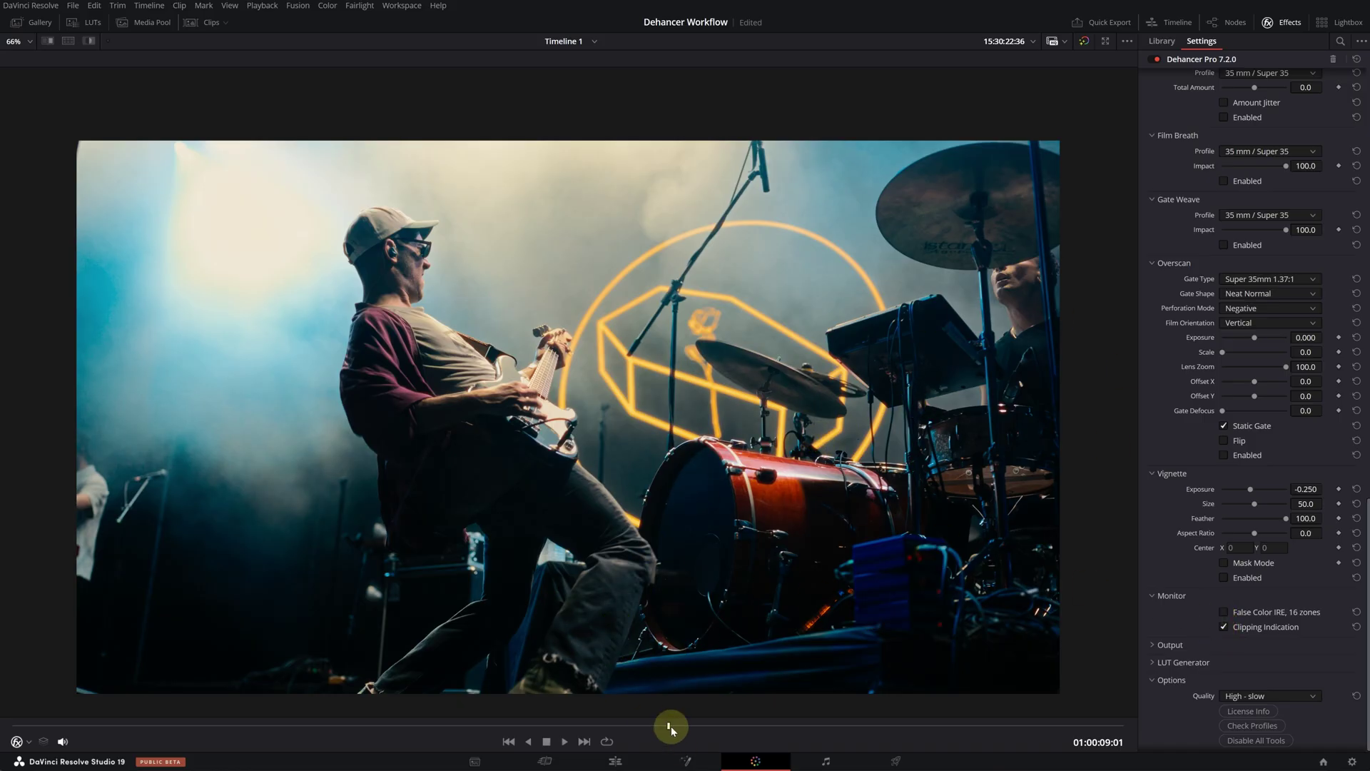
Step: Preview nearby frames, exit full-screen and expand Dehancer's Output section to reveal Total Impact
{"action": "left_click_drag", "start_coordinate": [670, 725], "coordinate": [664, 726]}
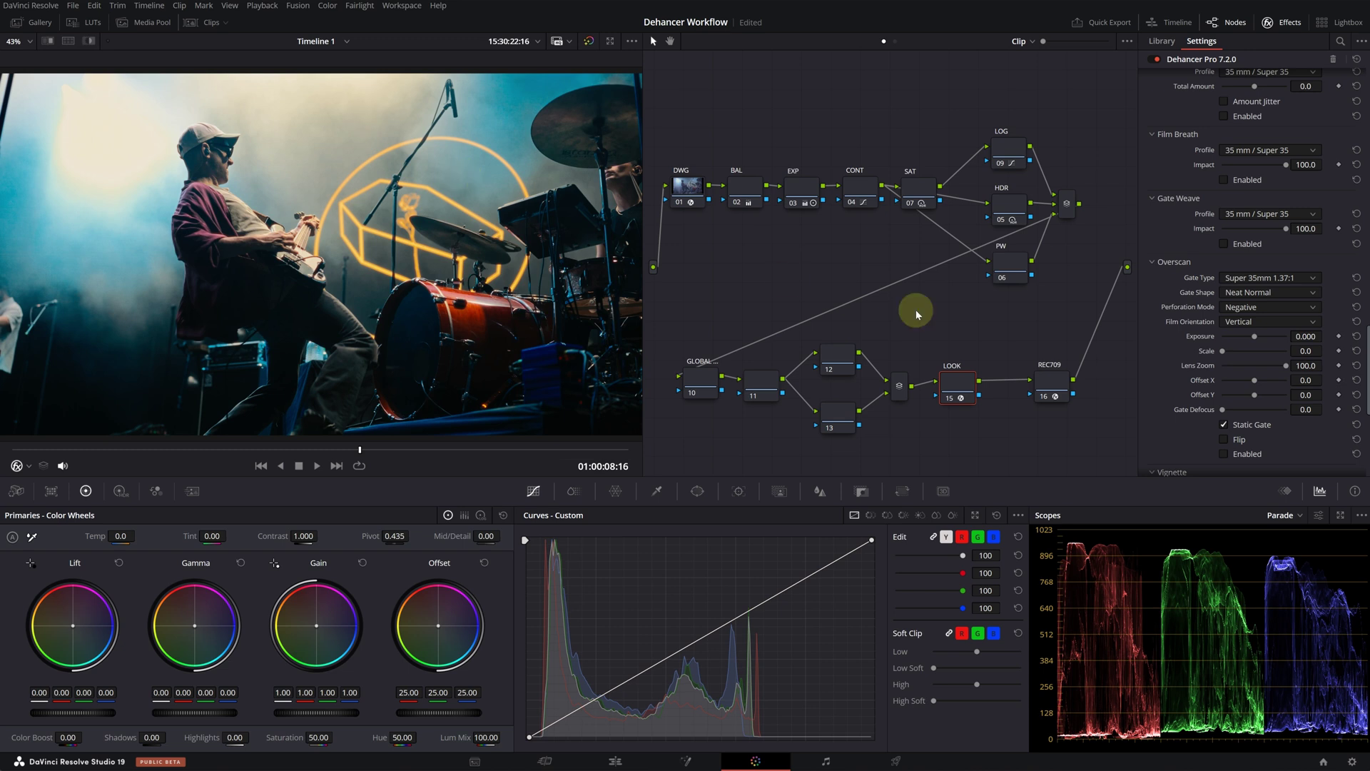
{"action": "left_click", "coordinate": [1178, 306]}
{"action": "scroll", "coordinate": [1170, 318], "scroll_direction": "down", "scroll_amount": 1}
{"action": "left_click", "coordinate": [1166, 368]}
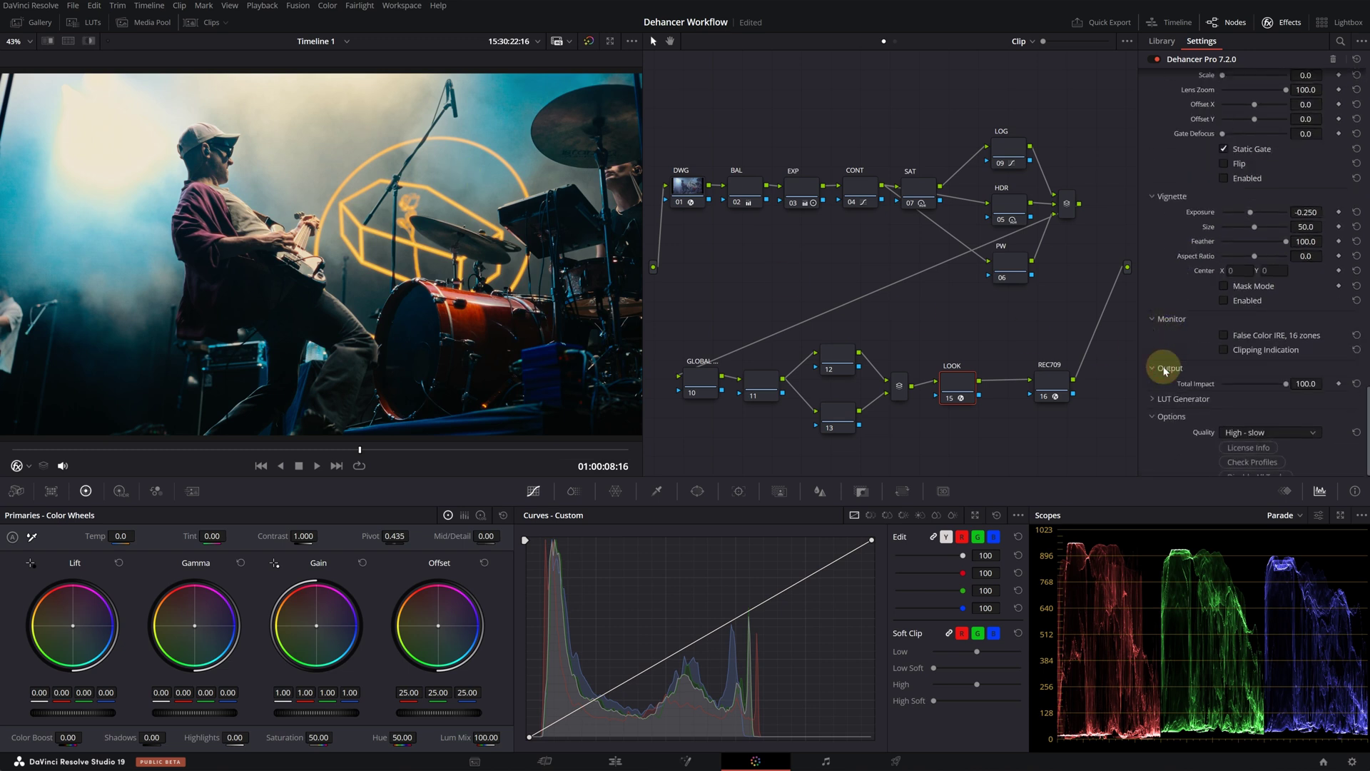